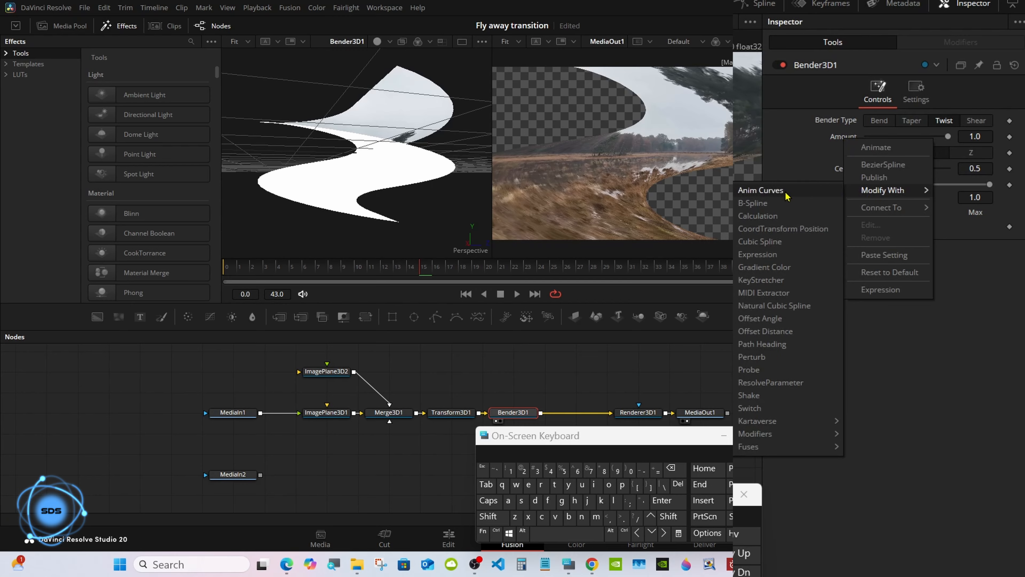
Animate the Amount of Bender3D1 with an Anim Curves modifier scaled to 0.5, and scrub through the frames to preview it
{"action": "left_click", "coordinate": [760, 190]}
{"action": "left_click", "coordinate": [954, 43]}
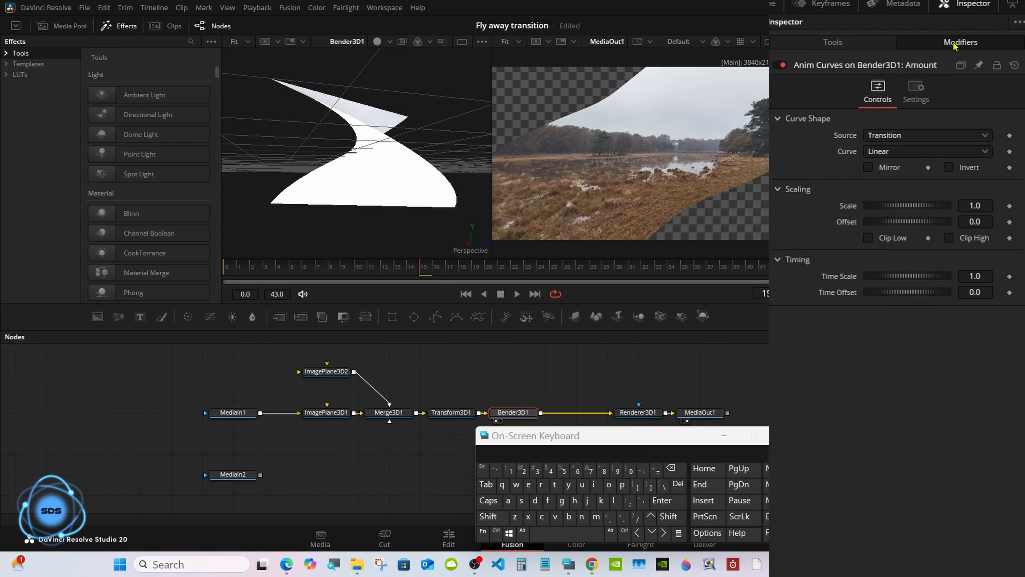
{"action": "left_click", "coordinate": [986, 206]}
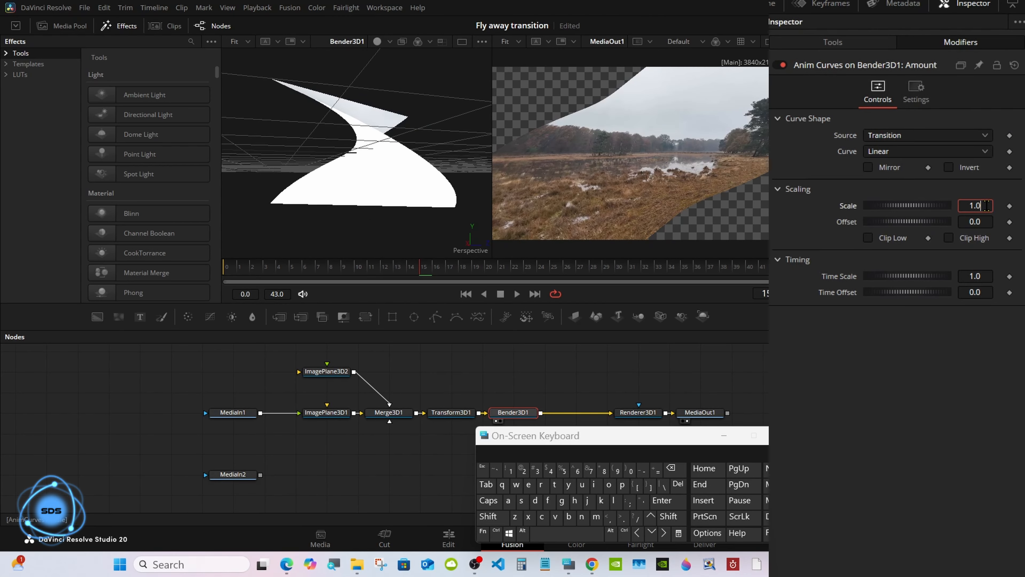
{"action": "left_click", "coordinate": [670, 468]}
{"action": "left_click", "coordinate": [631, 470]}
{"action": "left_click", "coordinate": [623, 517]}
{"action": "left_click", "coordinate": [564, 471]}
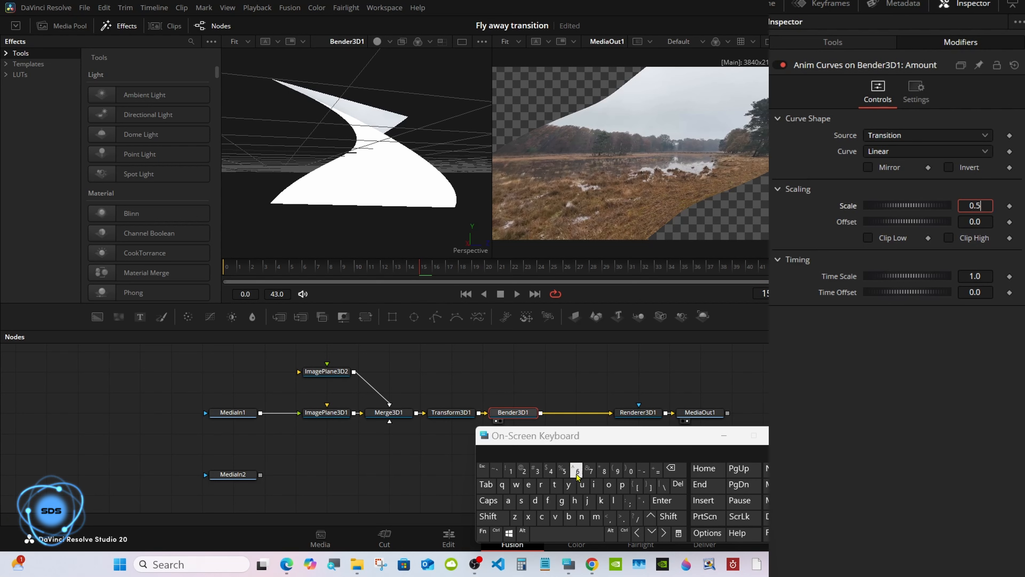
{"action": "left_click", "coordinate": [662, 503]}
{"action": "left_click_drag", "start_coordinate": [569, 269], "coordinate": [731, 267]}
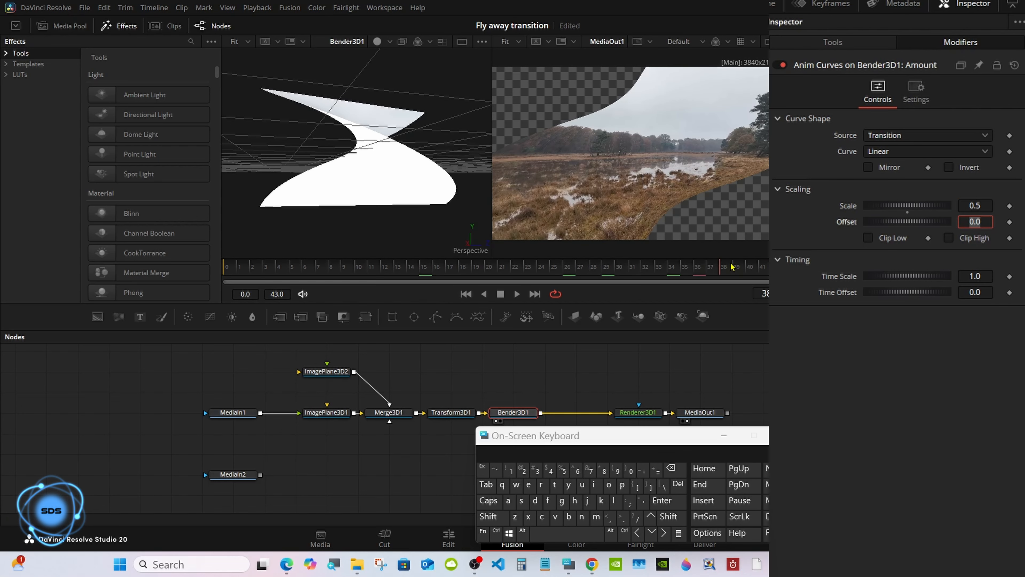
Add an Anim Curves modifier to the Center parameter of Bender3D1
{"action": "left_click", "coordinate": [833, 41]}
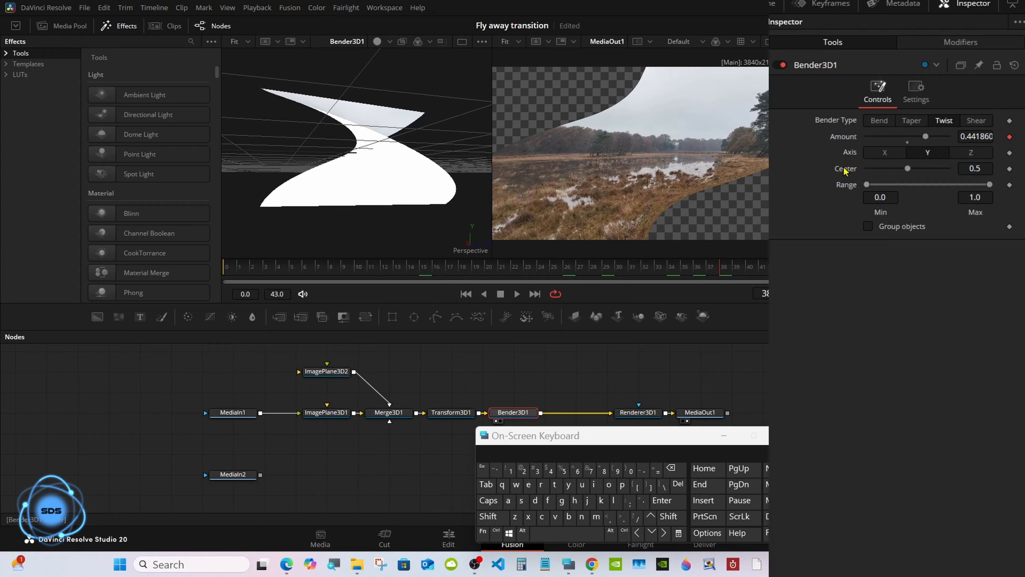
{"action": "right_click", "coordinate": [845, 171]}
{"action": "mouse_move", "coordinate": [867, 218]}
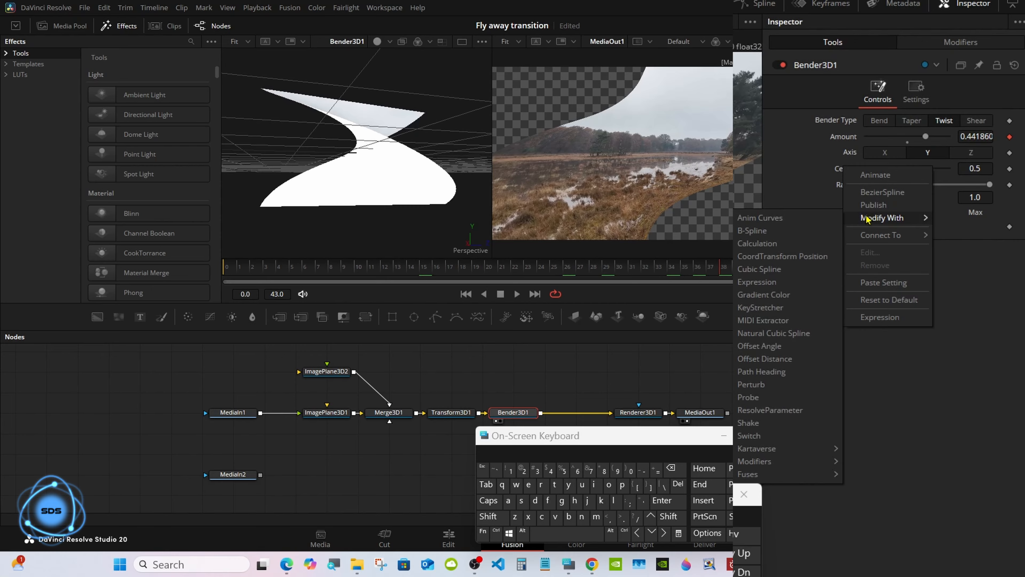
{"action": "left_click", "coordinate": [747, 218]}
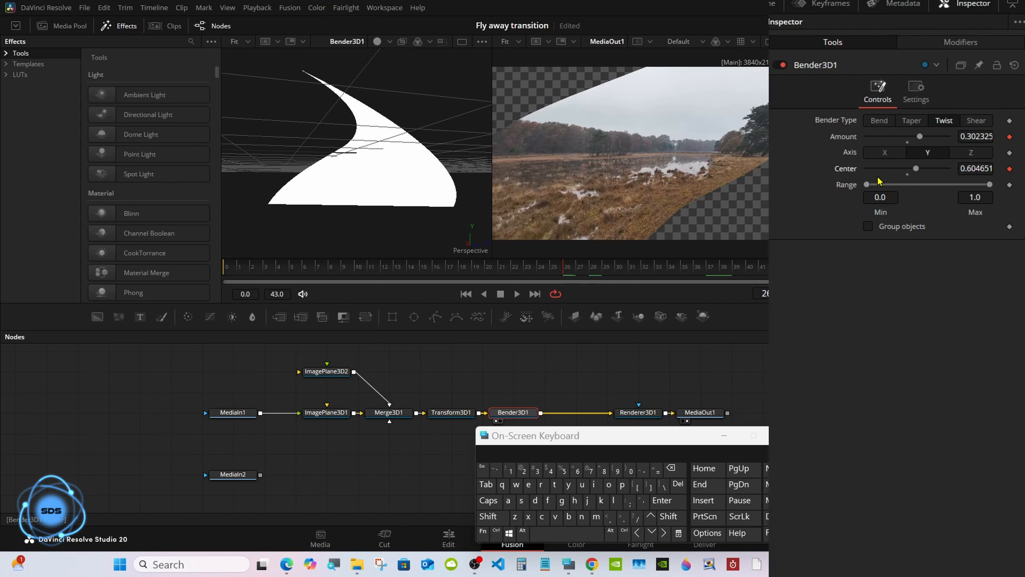
Save the project and set the Scale of the Anim Curves modifier on Bender3D1's Center to 2.0
{"action": "left_click", "coordinate": [960, 44]}
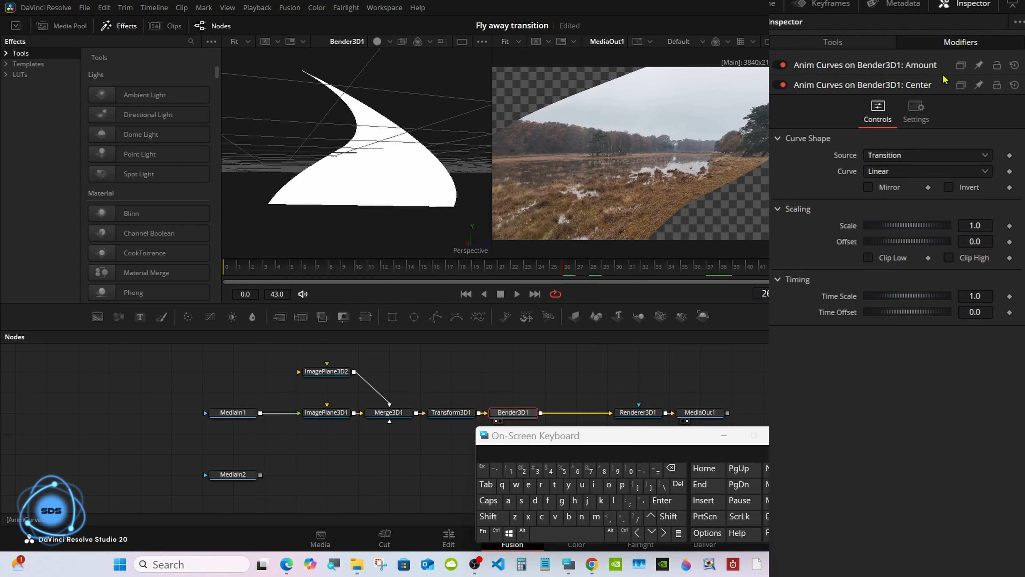
{"action": "key", "text": "ctrl+s"}
{"action": "left_click", "coordinate": [985, 224]}
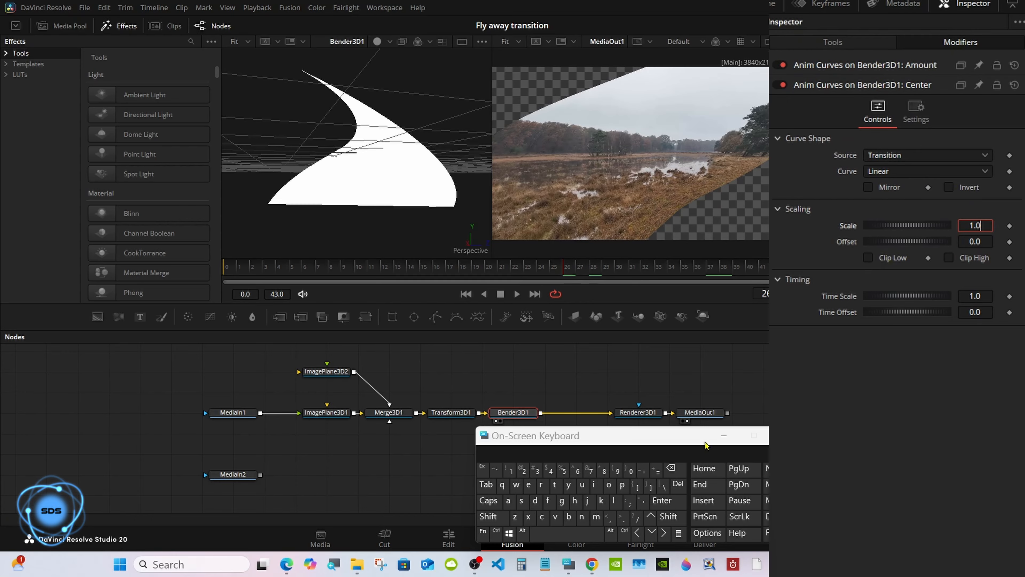
{"action": "left_click", "coordinate": [671, 469]}
{"action": "left_click", "coordinate": [670, 468]}
{"action": "left_click", "coordinate": [670, 469]}
{"action": "left_click", "coordinate": [522, 469]}
{"action": "left_click", "coordinate": [647, 501]}
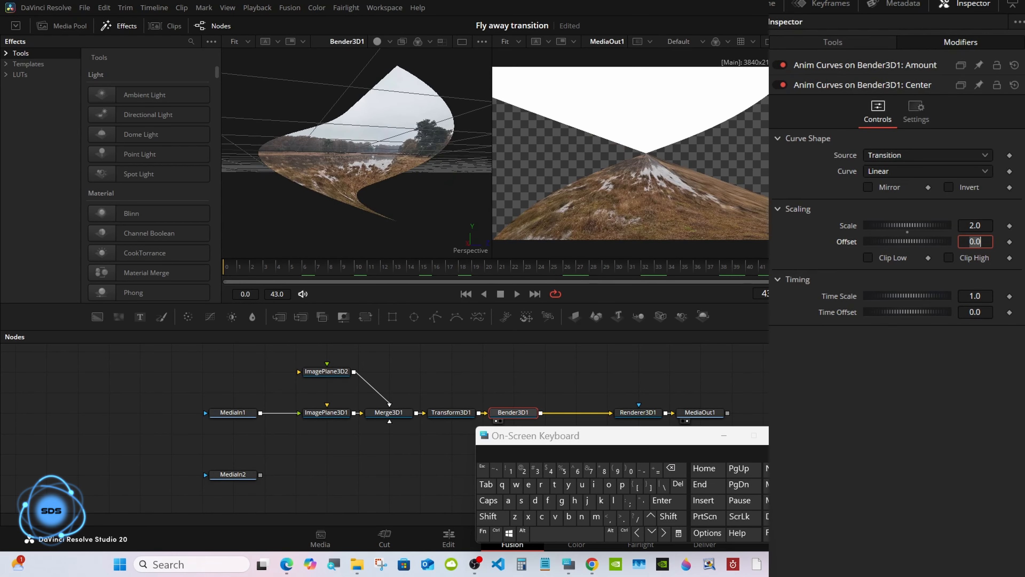
Animate the Y rotation of Transform3D1 with Anim Curves so it reaches 180 degrees at the last frame, and scrub to preview it
{"action": "left_click", "coordinate": [448, 412]}
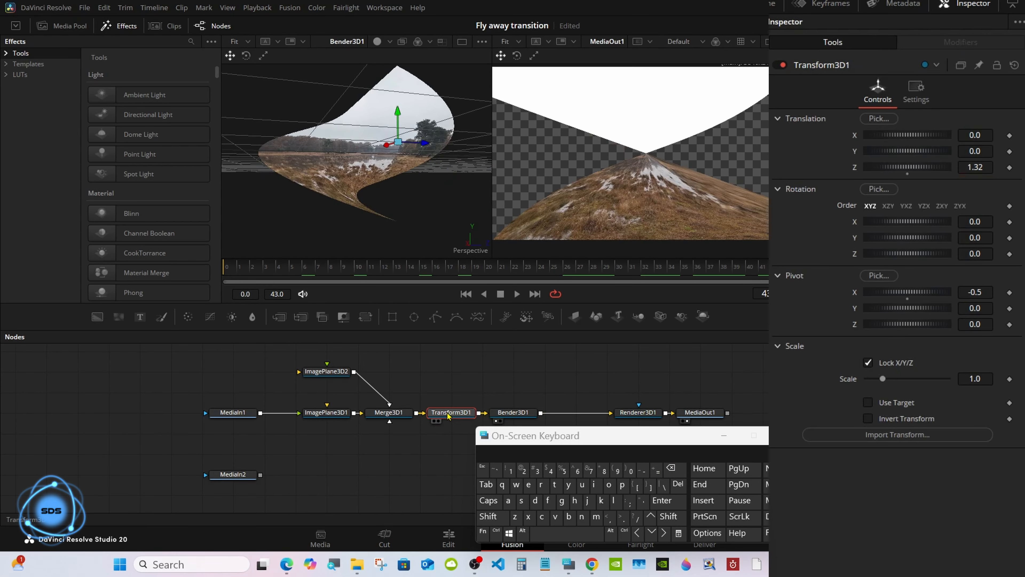
{"action": "right_click", "coordinate": [853, 242]}
{"action": "mouse_move", "coordinate": [893, 307]}
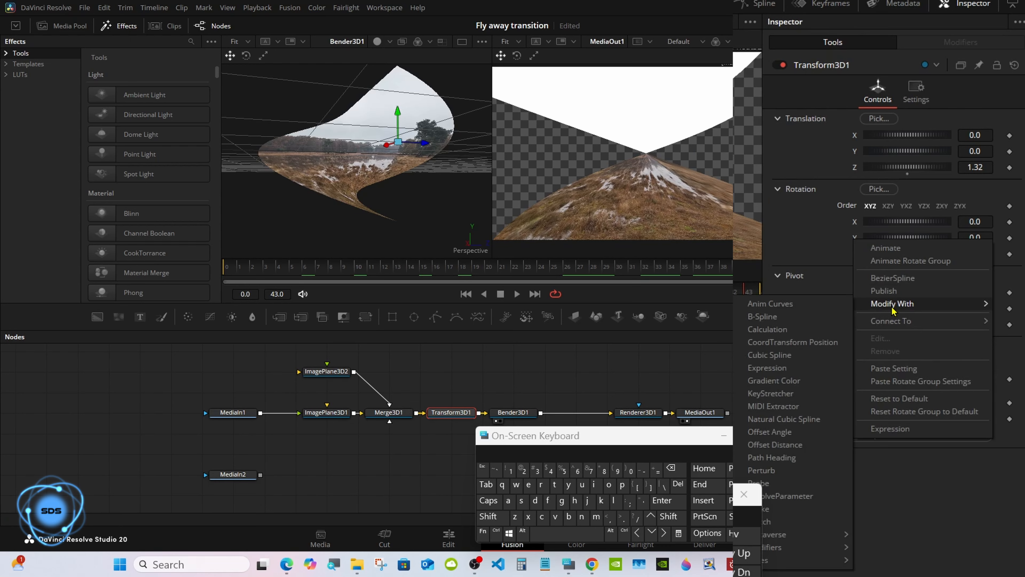
{"action": "left_click", "coordinate": [770, 304]}
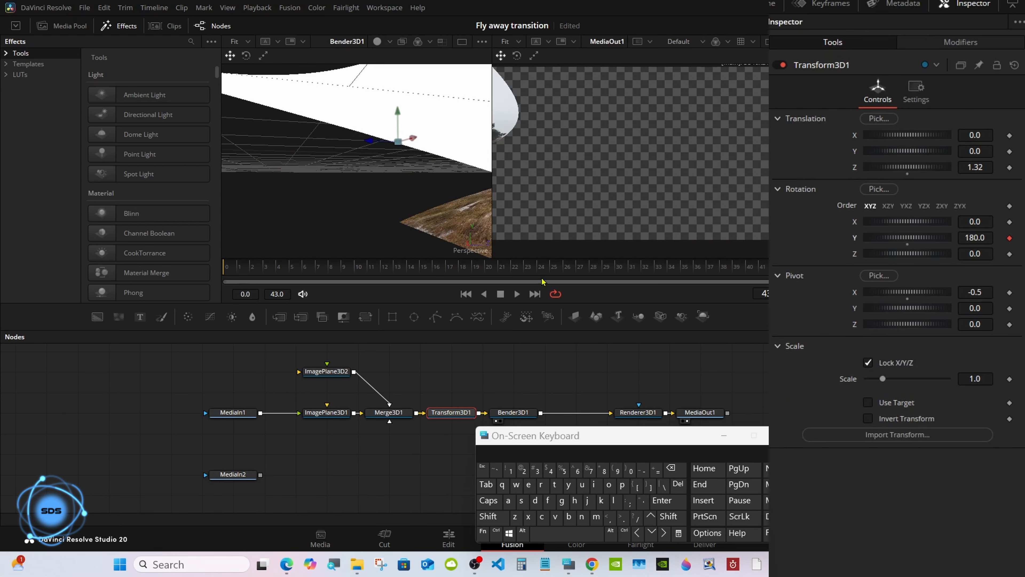
{"action": "left_click_drag", "start_coordinate": [731, 265], "coordinate": [580, 267]}
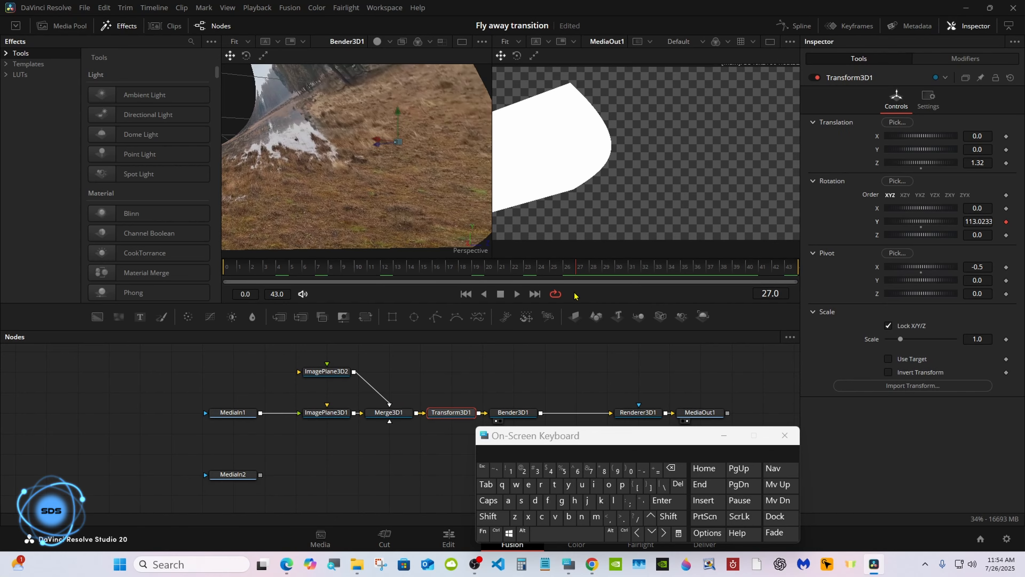
{"action": "left_click_drag", "start_coordinate": [575, 296], "coordinate": [253, 271]}
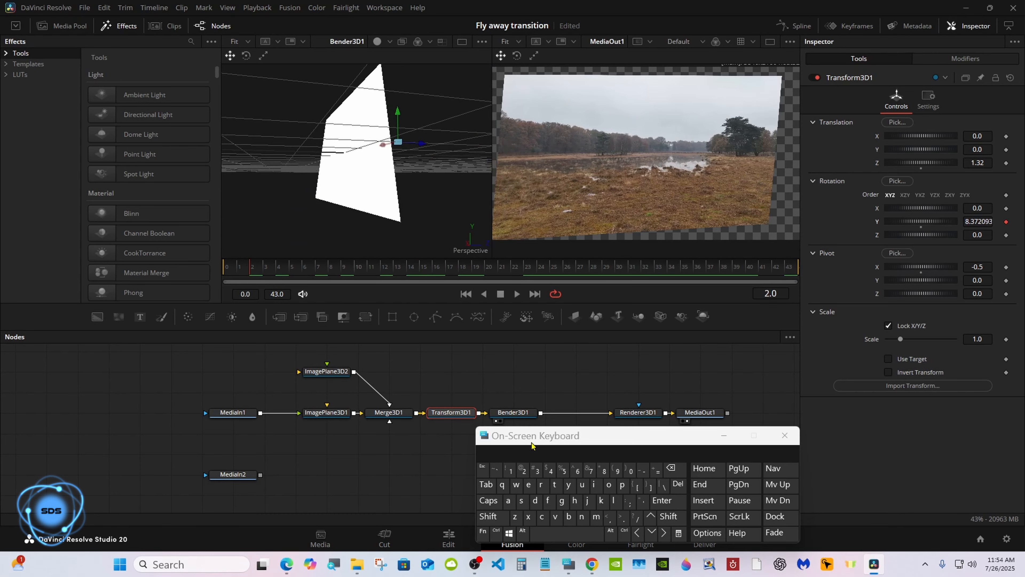
Change the diffuse material color of ImagePlane3D2 to a neutral grey of about 0.693 per channel, and check it at frame 20
{"action": "left_click_drag", "start_coordinate": [532, 445], "coordinate": [630, 449]}
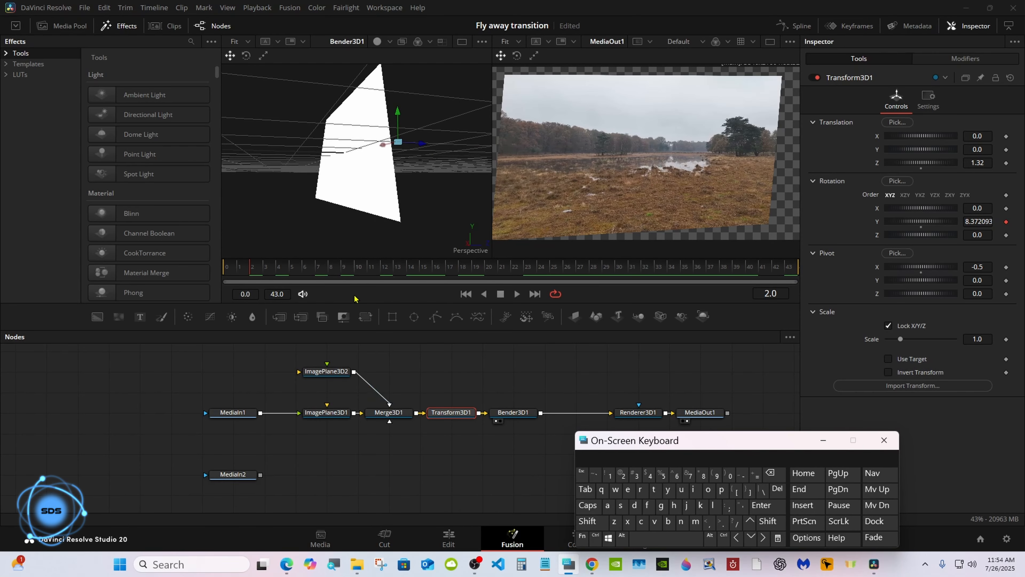
{"action": "left_click", "coordinate": [485, 270]}
{"action": "left_click", "coordinate": [335, 374]}
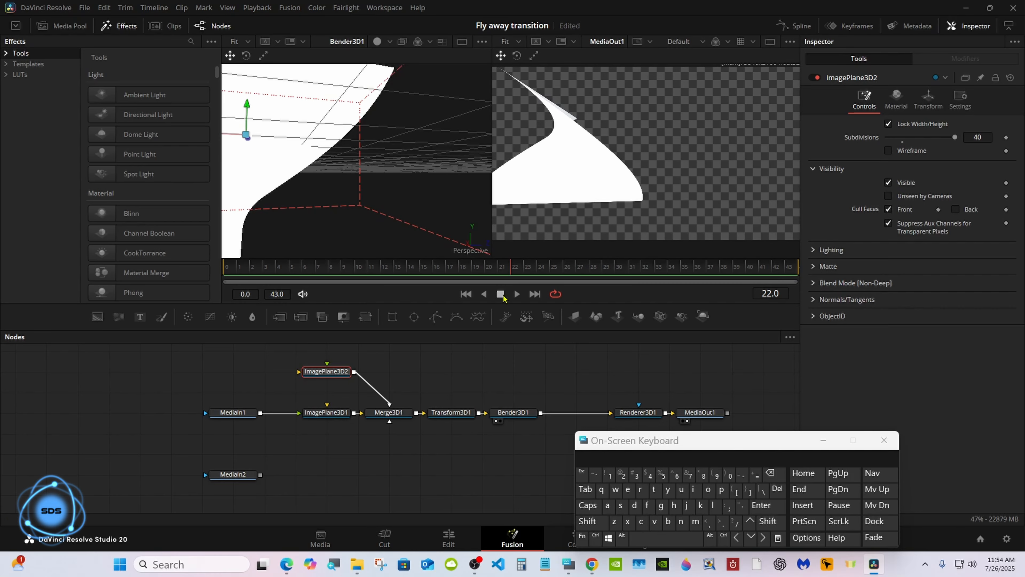
{"action": "left_click", "coordinate": [896, 101]}
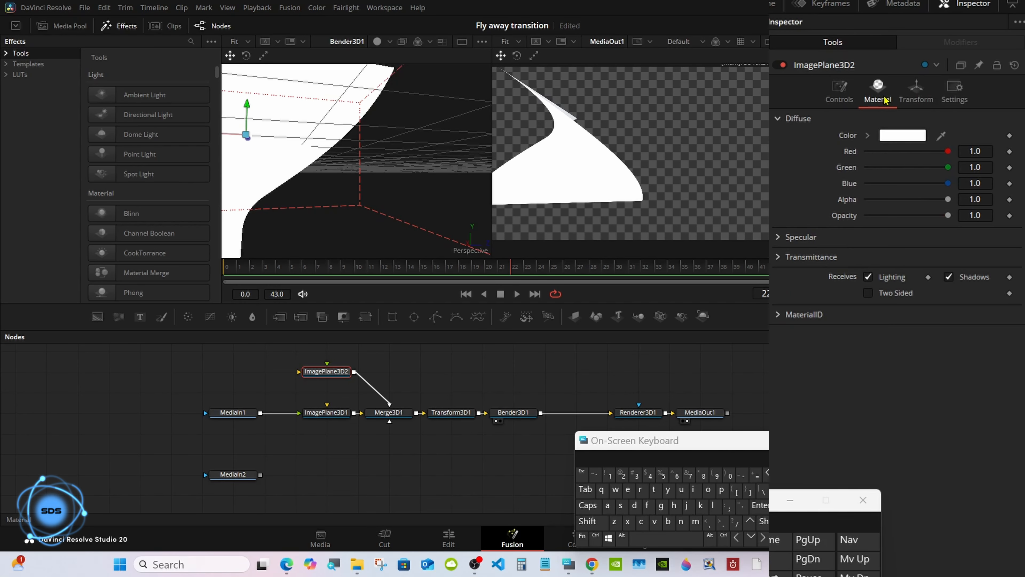
{"action": "left_click", "coordinate": [868, 135]}
{"action": "mouse_move", "coordinate": [866, 154]}
{"action": "left_mouse_down"}
{"action": "mouse_move", "coordinate": [859, 183]}
{"action": "mouse_move", "coordinate": [865, 171]}
{"action": "left_mouse_up"}
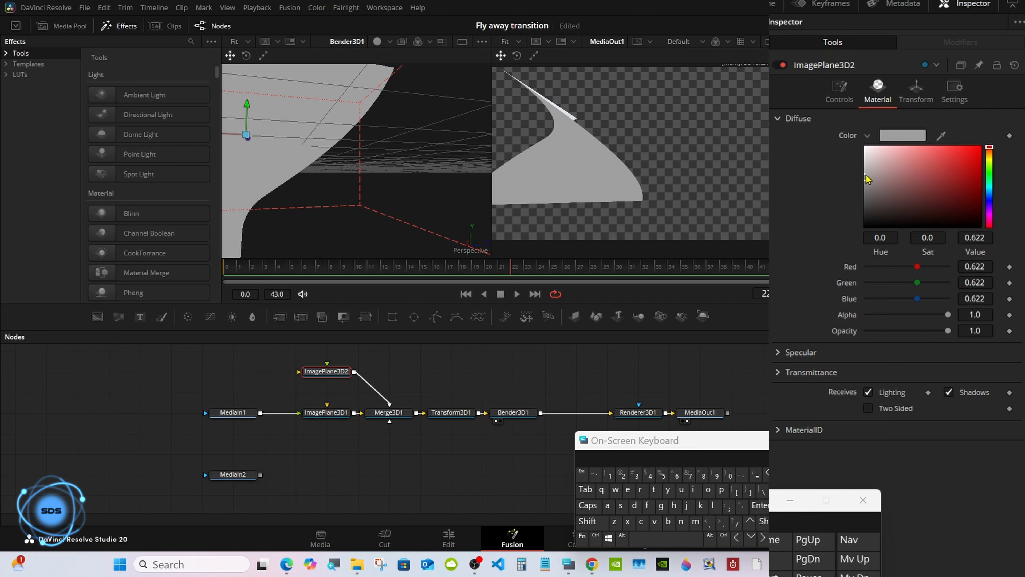
{"action": "left_click", "coordinate": [868, 136]}
{"action": "left_click_drag", "start_coordinate": [510, 268], "coordinate": [489, 266]}
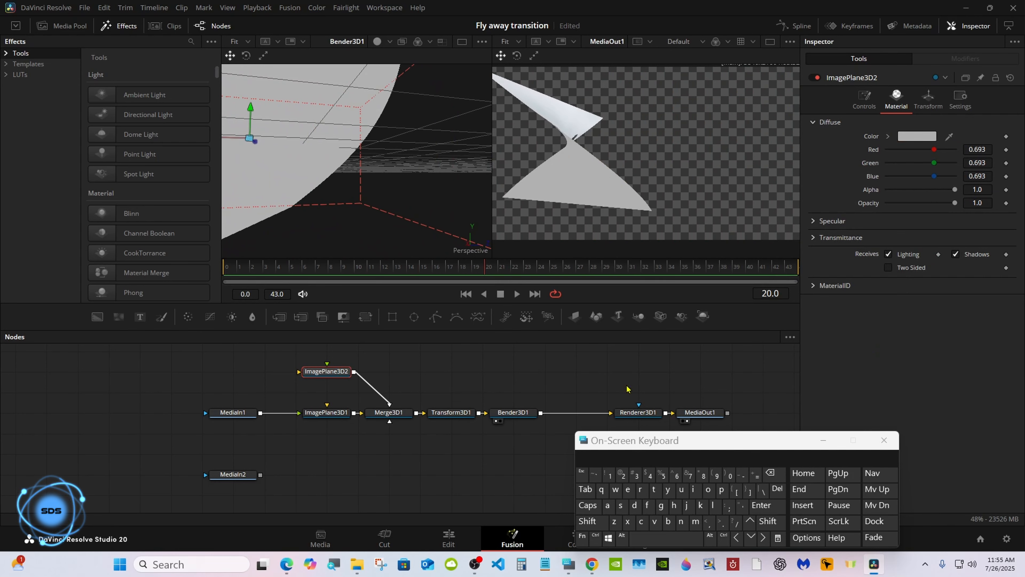
Insert a Merge 3D node after Bender3D1, connect a new Spot Light to it, and place the light node directly beneath it
{"action": "left_click_drag", "start_coordinate": [643, 439], "coordinate": [808, 414]}
{"action": "left_click", "coordinate": [513, 412]}
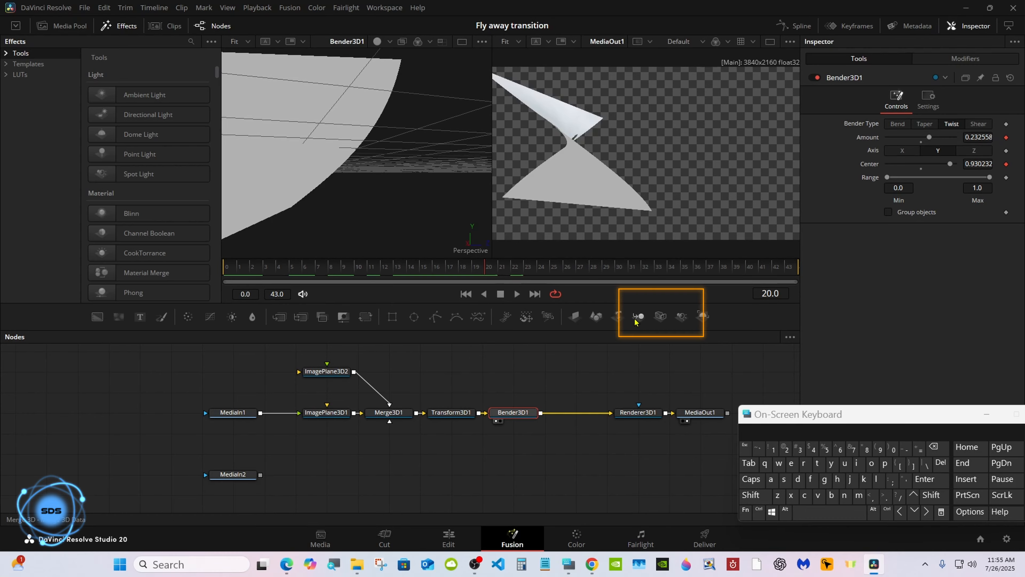
{"action": "left_click", "coordinate": [638, 317]}
{"action": "left_click", "coordinate": [681, 316]}
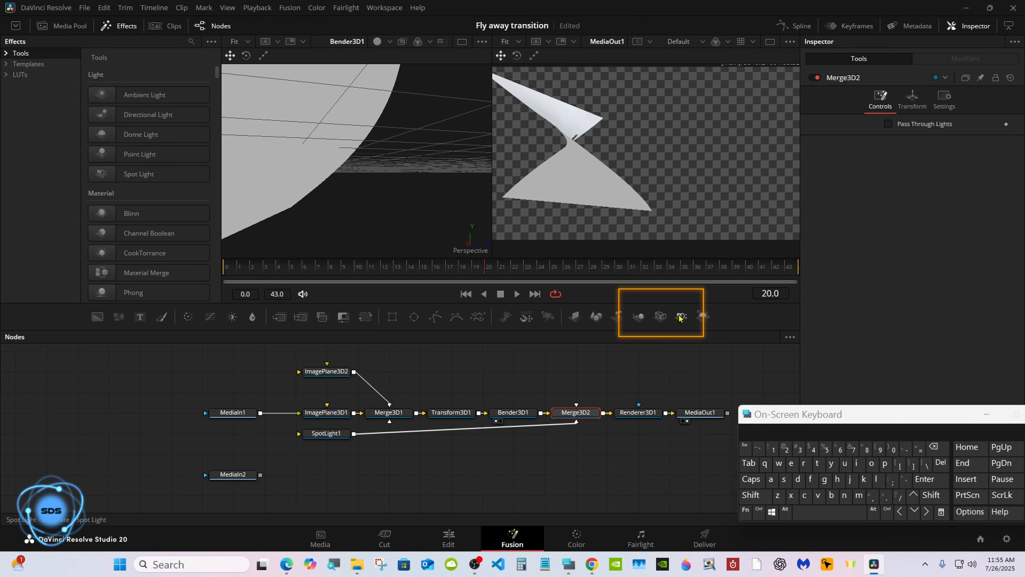
{"action": "left_click_drag", "start_coordinate": [326, 433], "coordinate": [576, 433]}
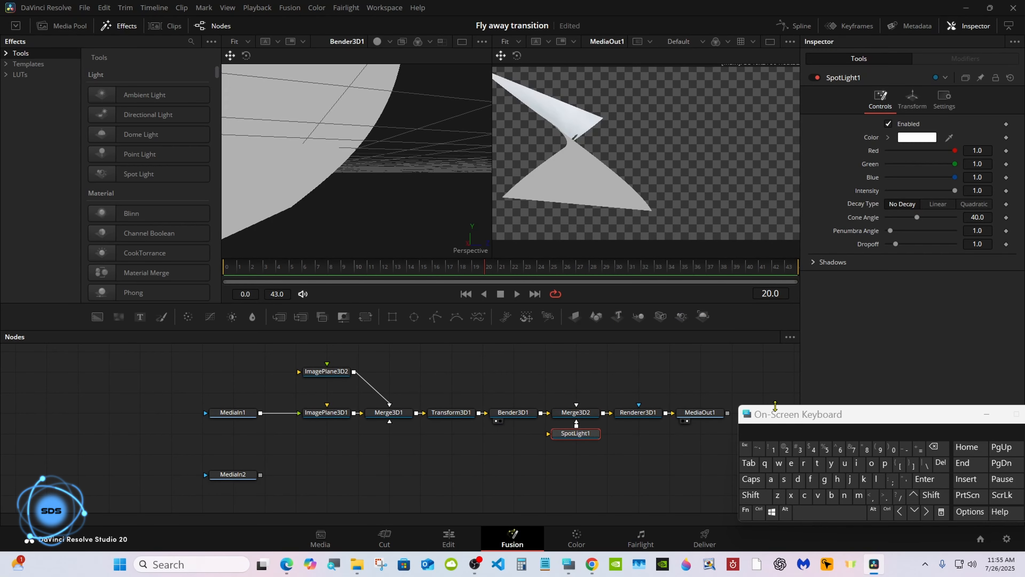
Set Renderer3D1 to the Hardware Renderer and enable its lighting
{"action": "left_click_drag", "start_coordinate": [735, 415], "coordinate": [684, 445]}
{"action": "right_click", "coordinate": [428, 153]}
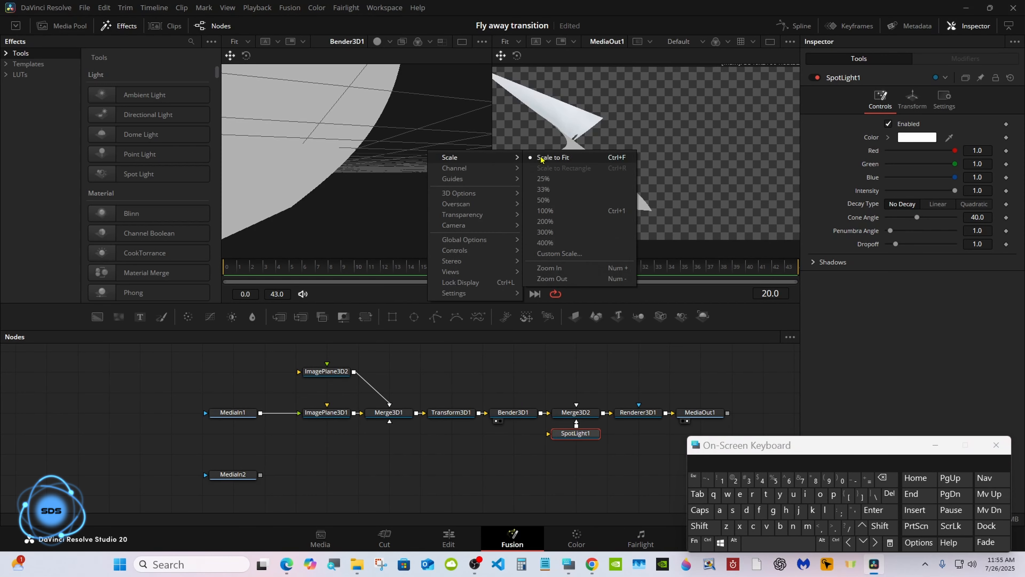
{"action": "left_click", "coordinate": [561, 276]}
{"action": "left_click_drag", "start_coordinate": [480, 161], "coordinate": [174, 204]}
{"action": "left_click", "coordinate": [695, 525]}
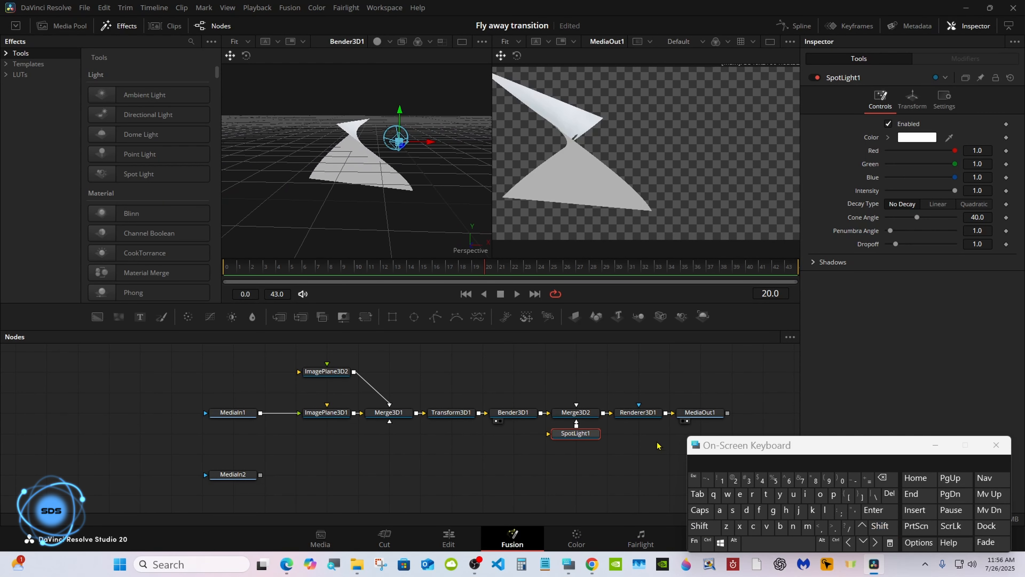
{"action": "left_click", "coordinate": [642, 413]}
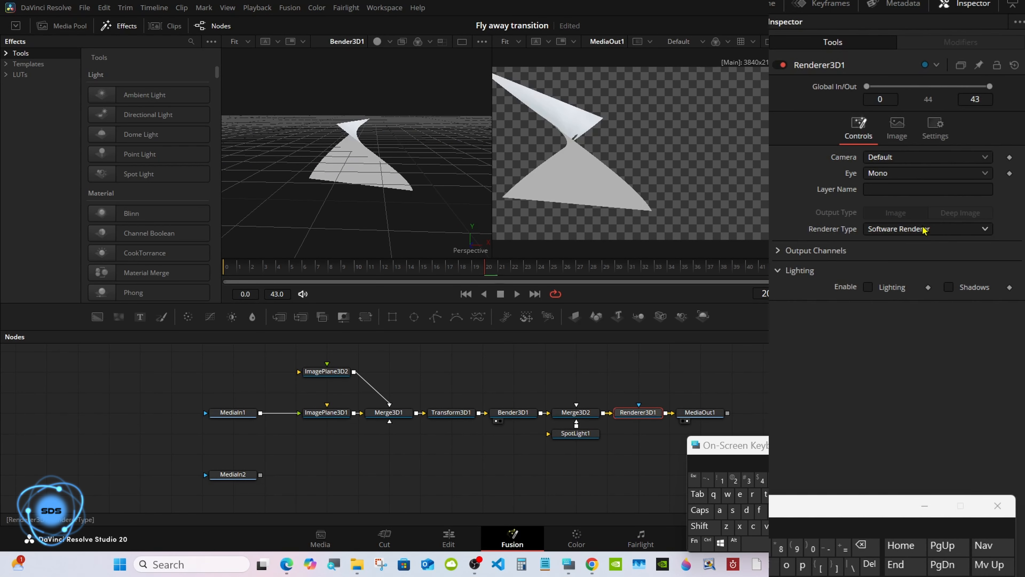
{"action": "left_click", "coordinate": [925, 229]}
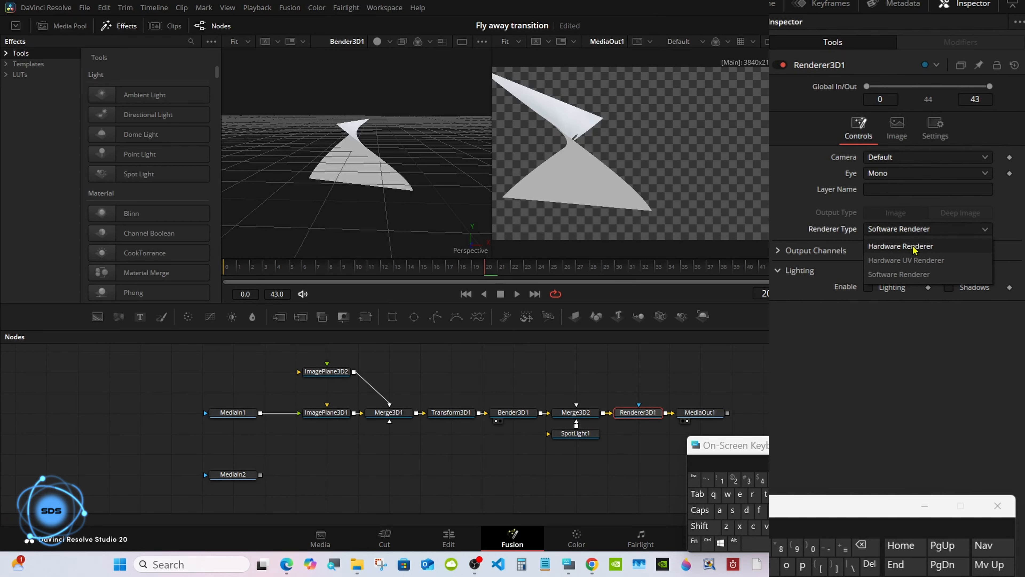
{"action": "left_click", "coordinate": [900, 248]}
{"action": "left_click", "coordinate": [868, 327]}
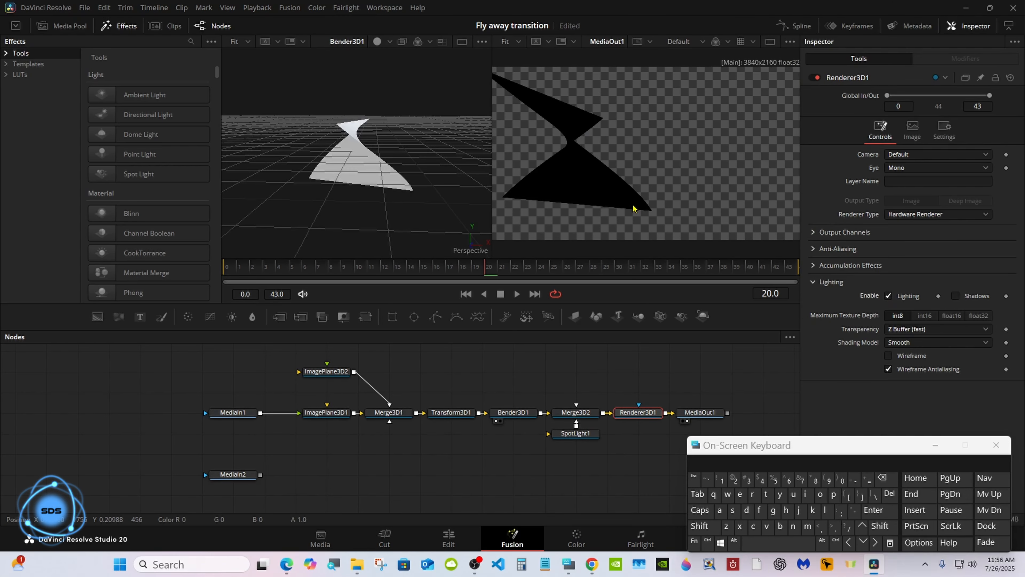
Turn on Use Target for SpotLight1 and set its Z translation to 3
{"action": "left_click", "coordinate": [573, 433]}
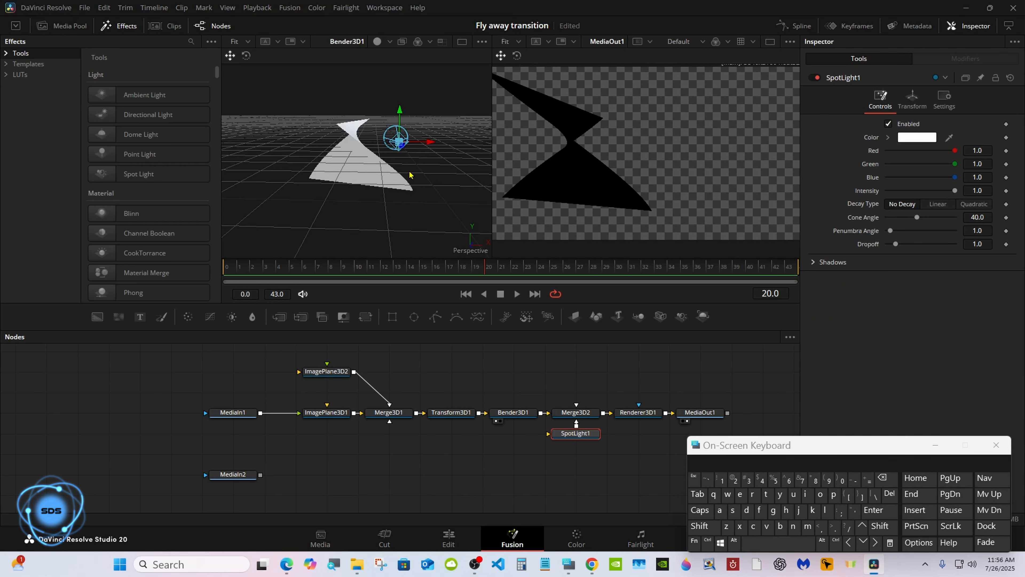
{"action": "left_click", "coordinate": [904, 101]}
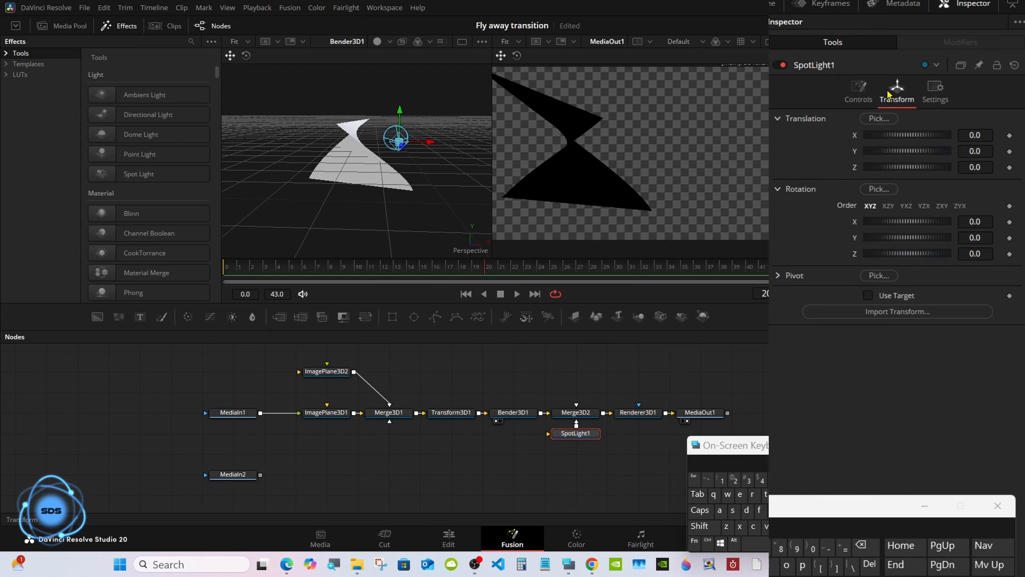
{"action": "left_click", "coordinate": [868, 295]}
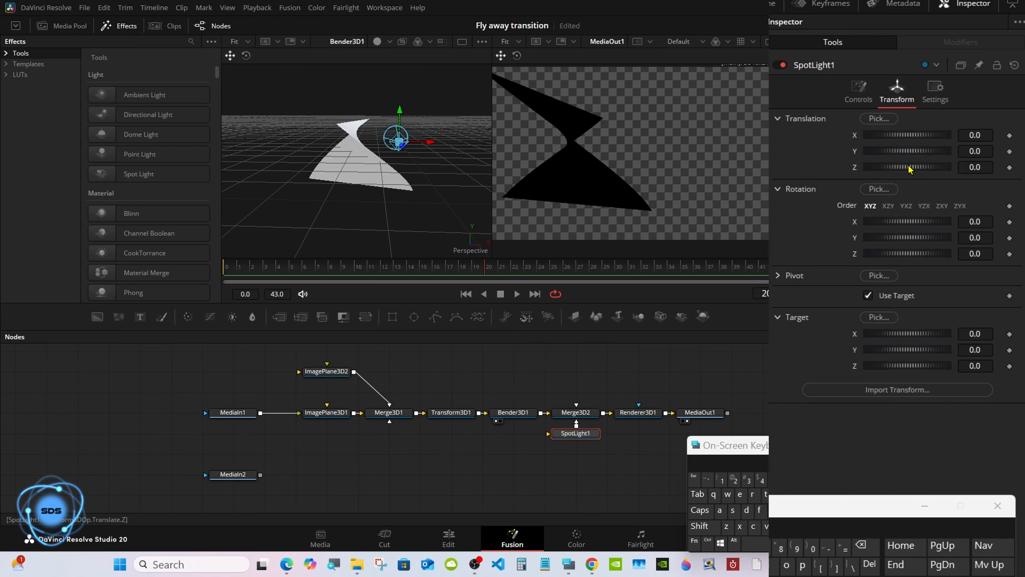
{"action": "left_click", "coordinate": [989, 167]}
{"action": "left_click", "coordinate": [860, 545]}
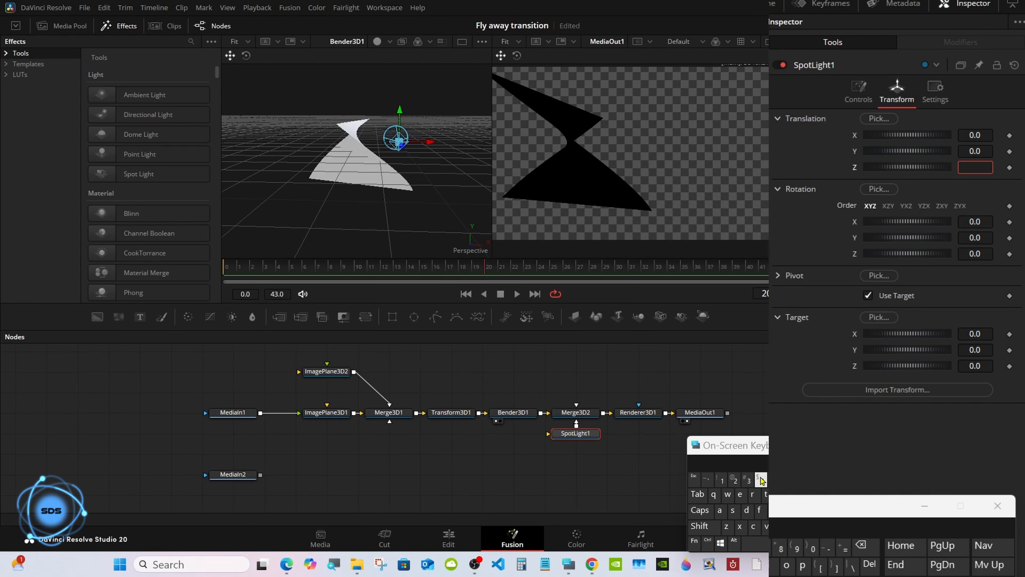
{"action": "left_click", "coordinate": [748, 480]}
{"action": "key", "text": "Return"}
Show the light controls of SpotLight1 and zoom the 3D viewer out until the spotlight is in view
{"action": "left_click", "coordinate": [858, 91]}
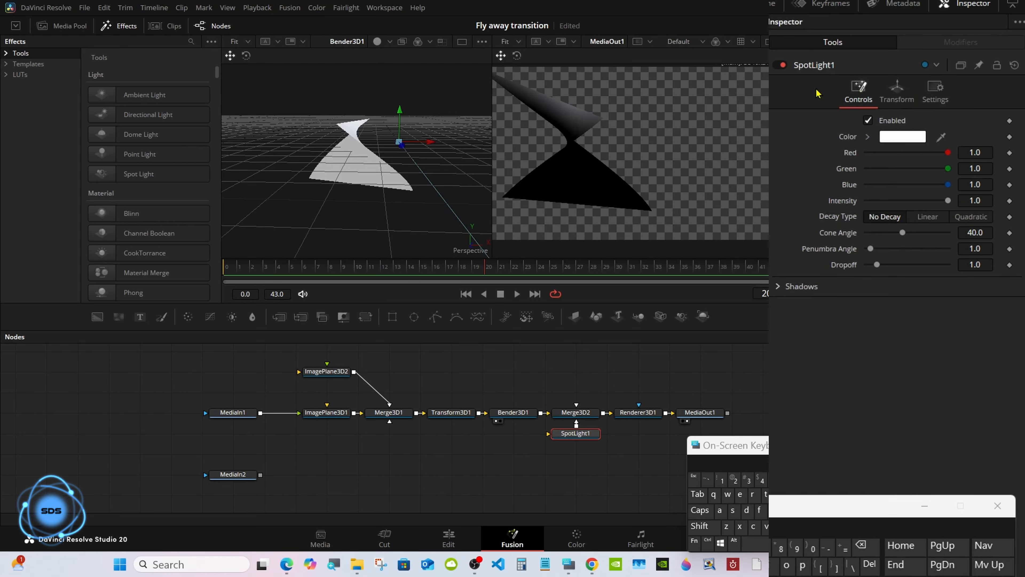
{"action": "right_click", "coordinate": [422, 108]}
{"action": "mouse_move", "coordinate": [470, 116]}
{"action": "left_click", "coordinate": [539, 117]}
{"action": "right_click", "coordinate": [435, 116]}
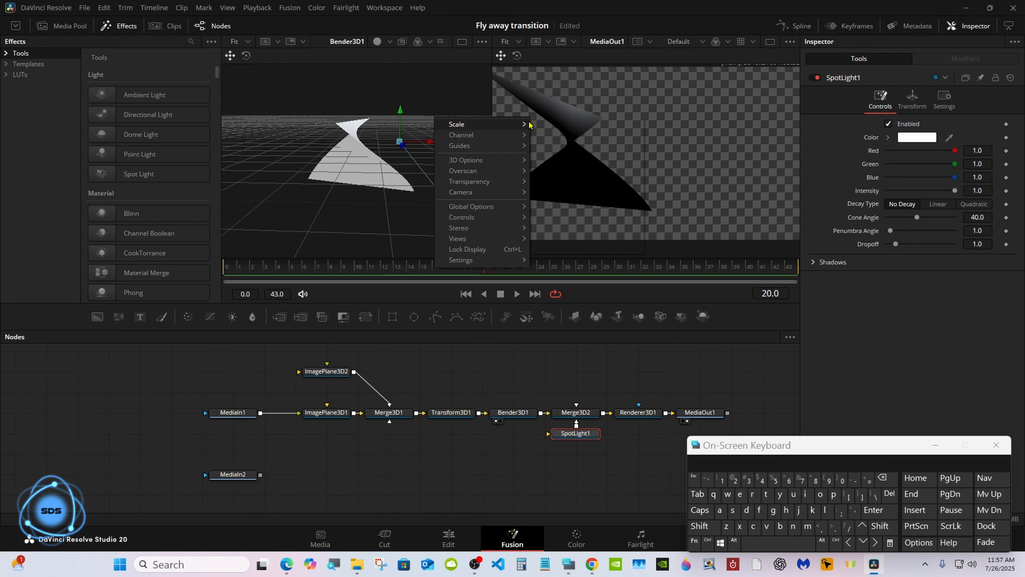
{"action": "left_click", "coordinate": [556, 305]}
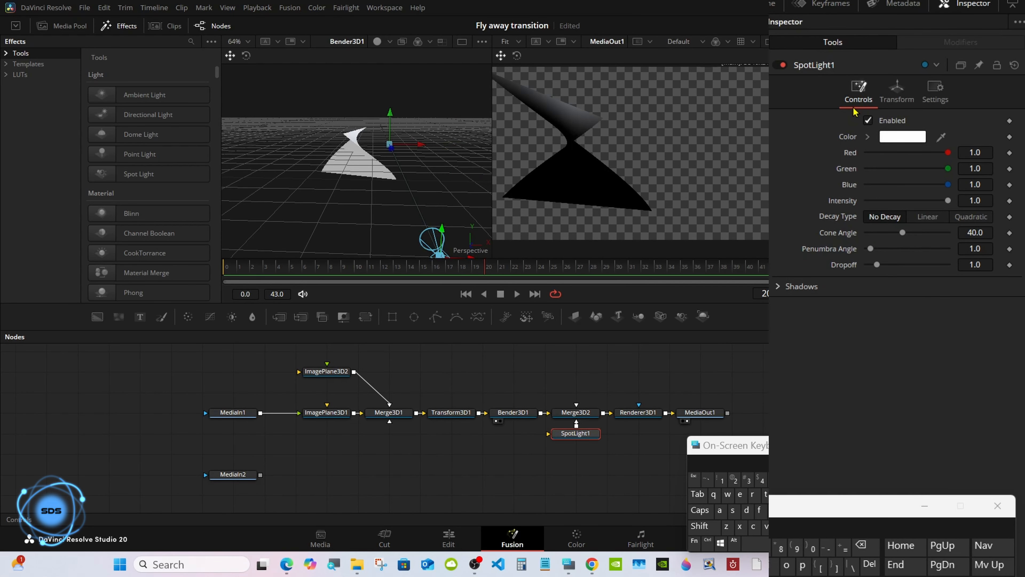
Set SpotLight1's cone angle to 90 and shift its target along X toward the twisted plane, checking the lighting at frame 22
{"action": "left_click_drag", "start_coordinate": [902, 232], "coordinate": [982, 231]}
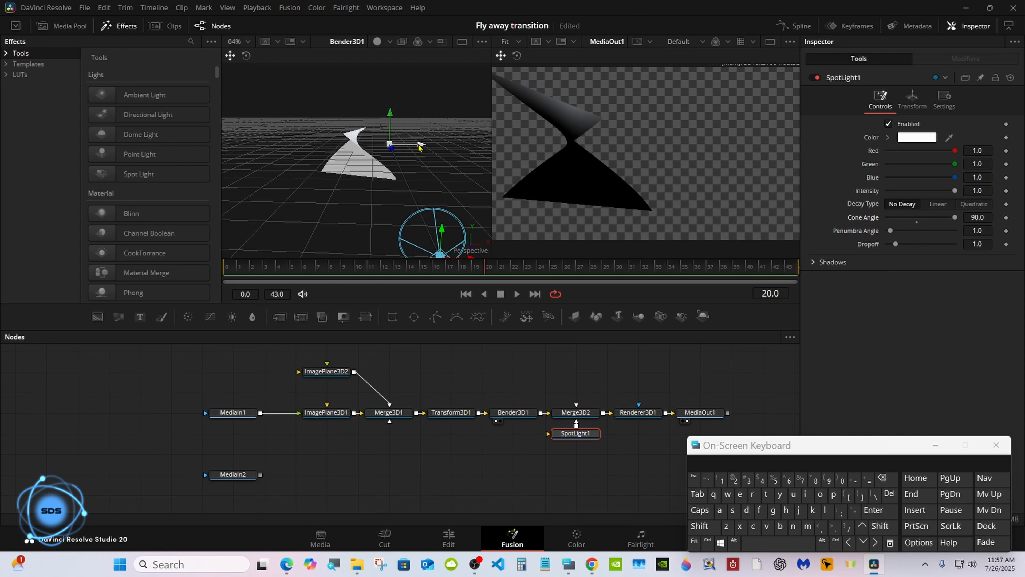
{"action": "left_click_drag", "start_coordinate": [418, 146], "coordinate": [379, 147]}
{"action": "left_click_drag", "start_coordinate": [474, 266], "coordinate": [515, 267]}
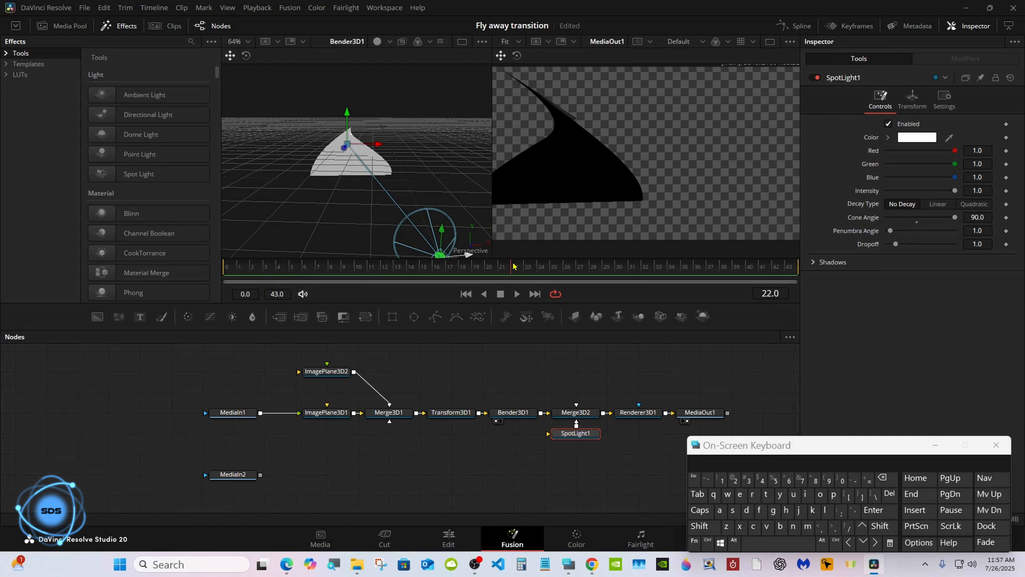
Make the material of ImagePlane3D2 two-sided and check the lit surface at frame 25
{"action": "left_click", "coordinate": [345, 368]}
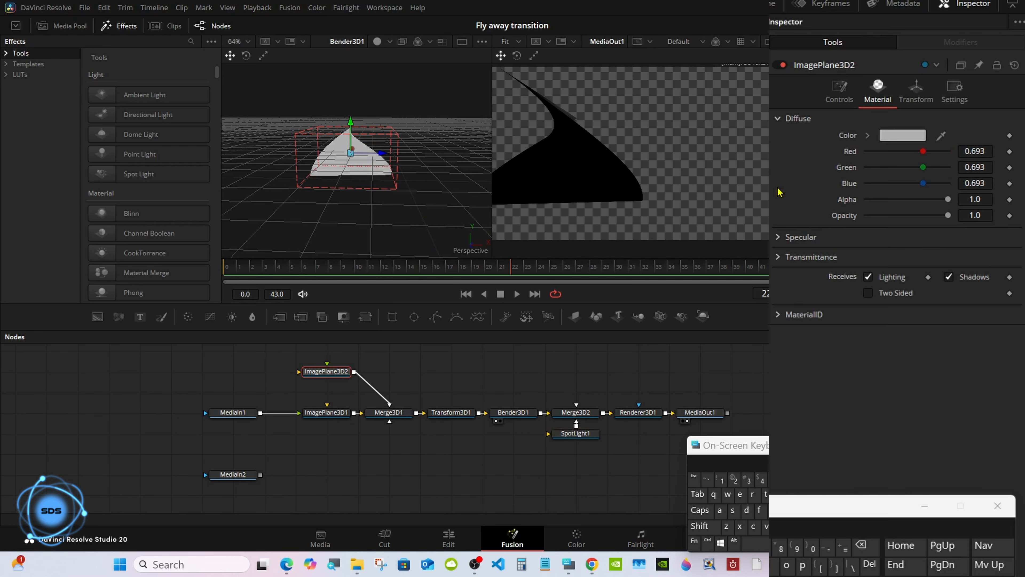
{"action": "left_click", "coordinate": [869, 294]}
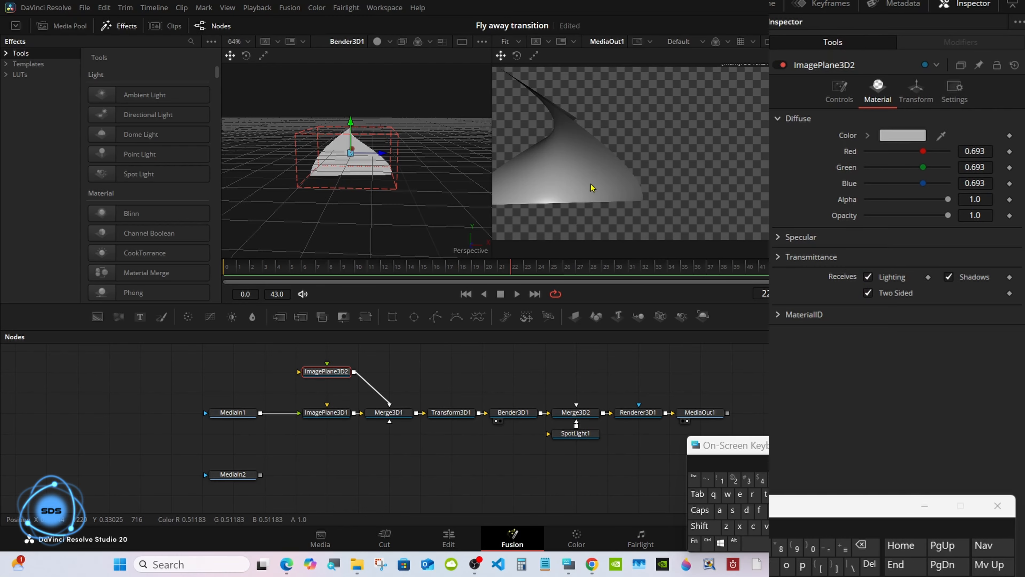
{"action": "left_click_drag", "start_coordinate": [513, 269], "coordinate": [549, 268]}
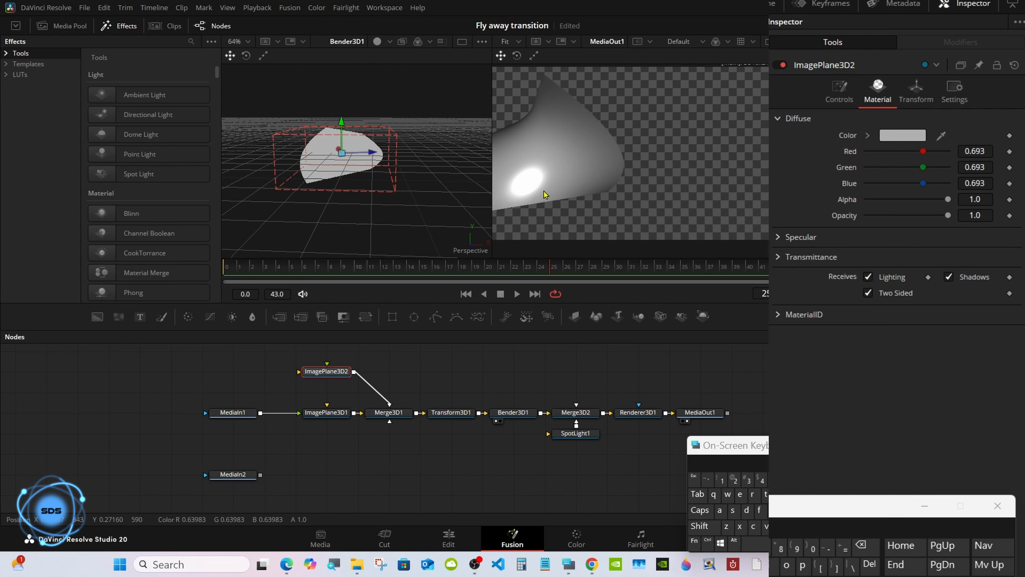
Set the specular intensity of ImagePlane3D2's material to 0 and its exponent to 100
{"action": "left_click", "coordinate": [779, 238]}
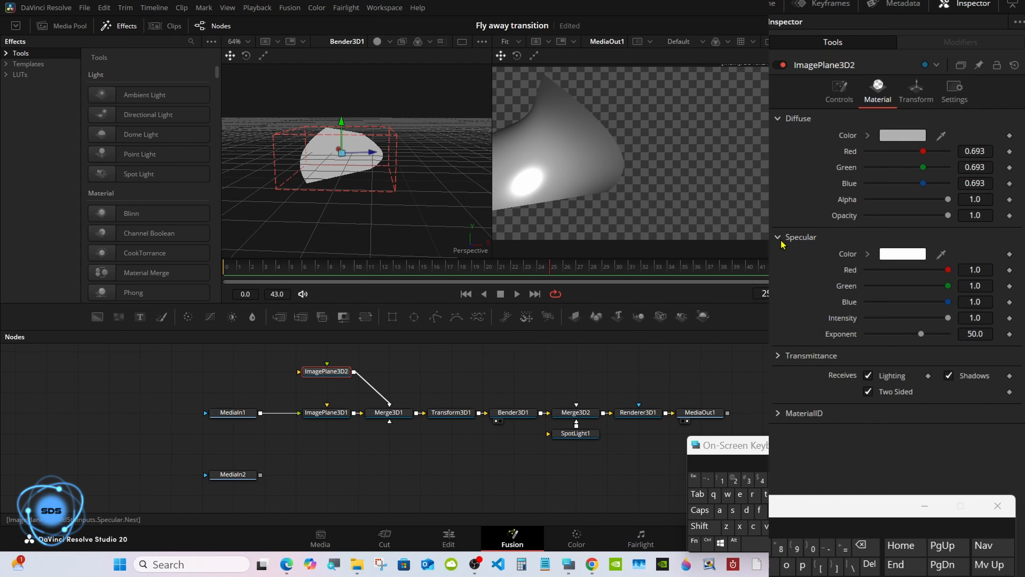
{"action": "left_click_drag", "start_coordinate": [948, 318], "coordinate": [845, 323]}
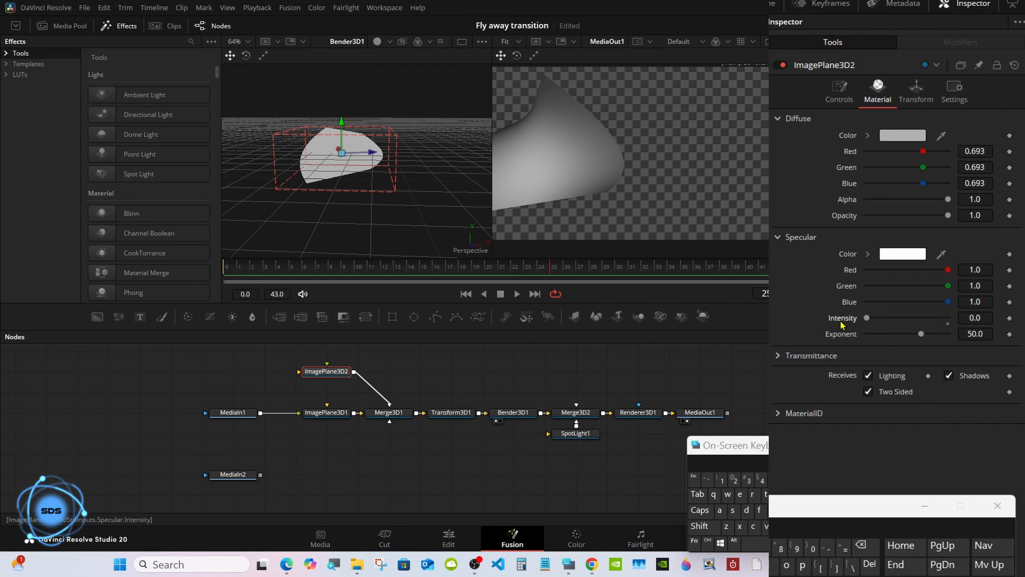
{"action": "left_click_drag", "start_coordinate": [921, 333], "coordinate": [1001, 338]}
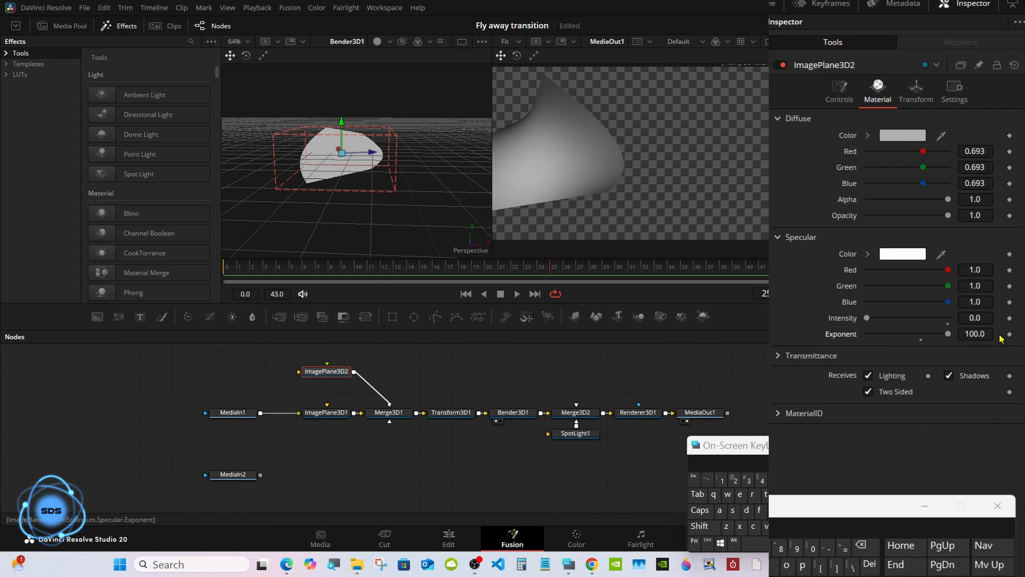
At frame 0, set the specular intensity of ImagePlane3D1's material to 0 and its exponent to 100
{"action": "left_click_drag", "start_coordinate": [298, 267], "coordinate": [217, 264]}
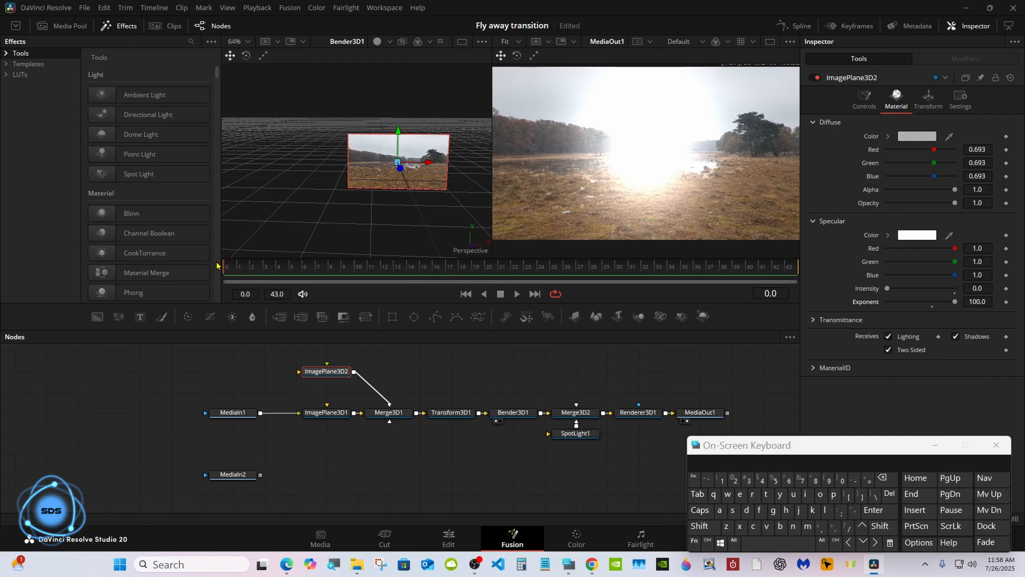
{"action": "left_click", "coordinate": [326, 412]}
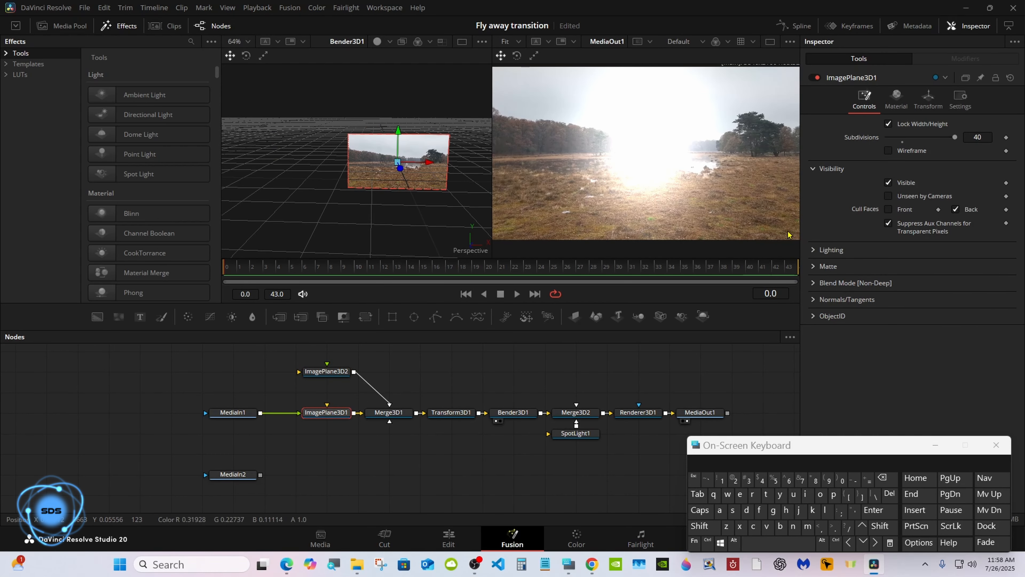
{"action": "left_click", "coordinate": [896, 99]}
{"action": "left_click", "coordinate": [777, 237]}
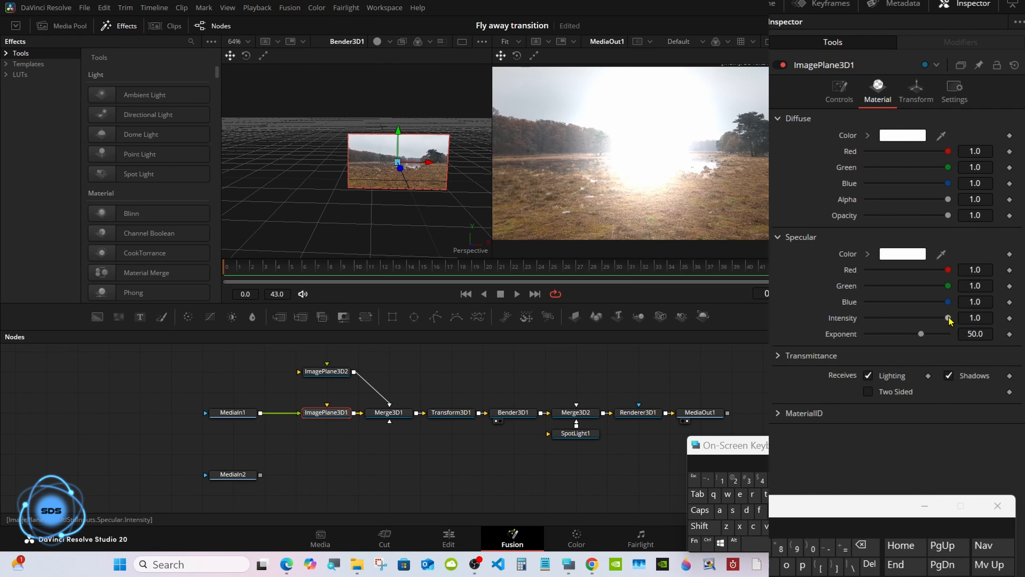
{"action": "left_click_drag", "start_coordinate": [948, 319], "coordinate": [824, 322]}
{"action": "left_click_drag", "start_coordinate": [921, 333], "coordinate": [965, 332]}
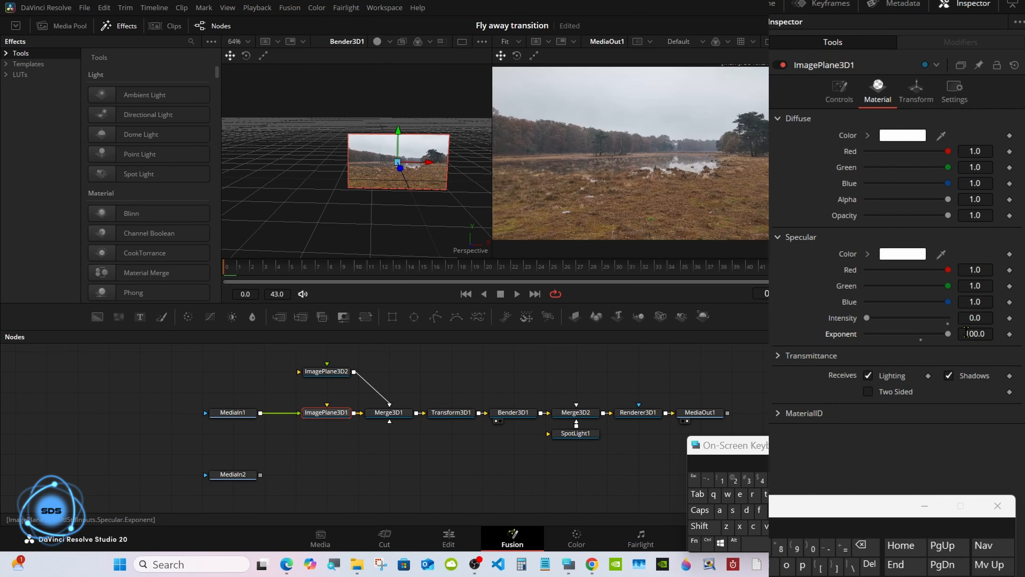
Check the twist around frame 11 and turn off Affected by Lights for ImagePlane3D1
{"action": "left_click", "coordinate": [367, 264]}
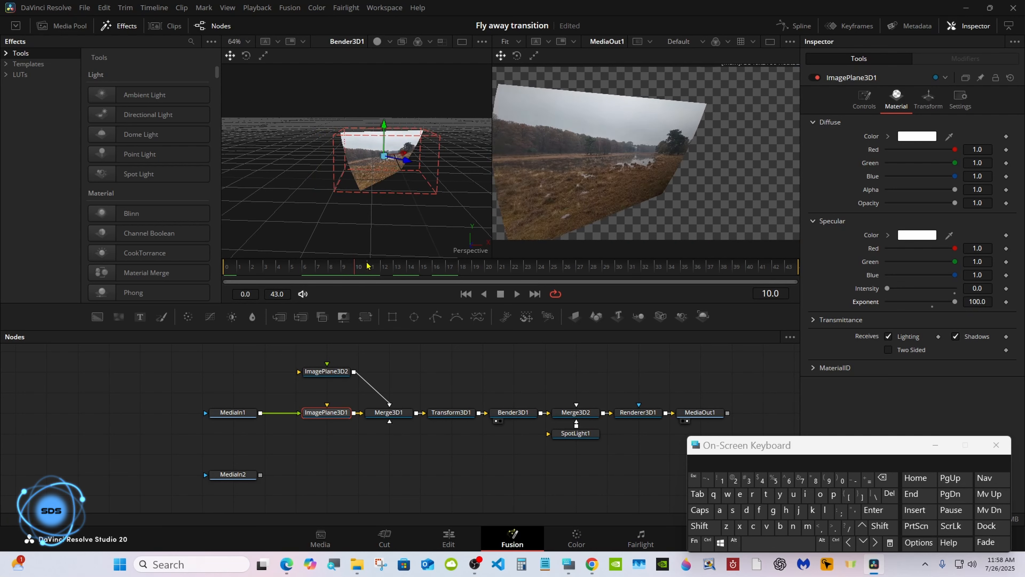
{"action": "left_click_drag", "start_coordinate": [367, 265], "coordinate": [372, 265]}
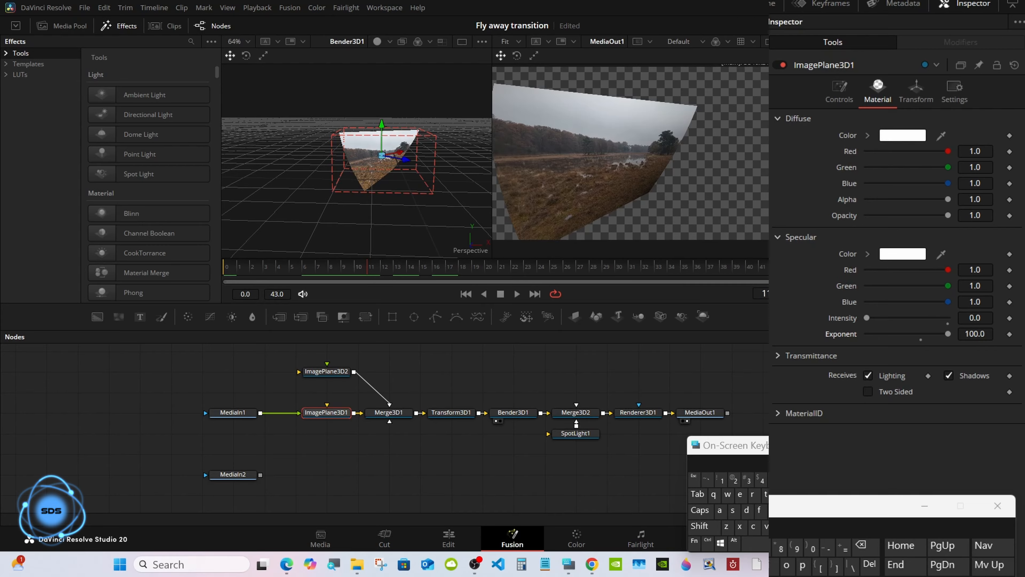
{"action": "left_click", "coordinate": [844, 104]}
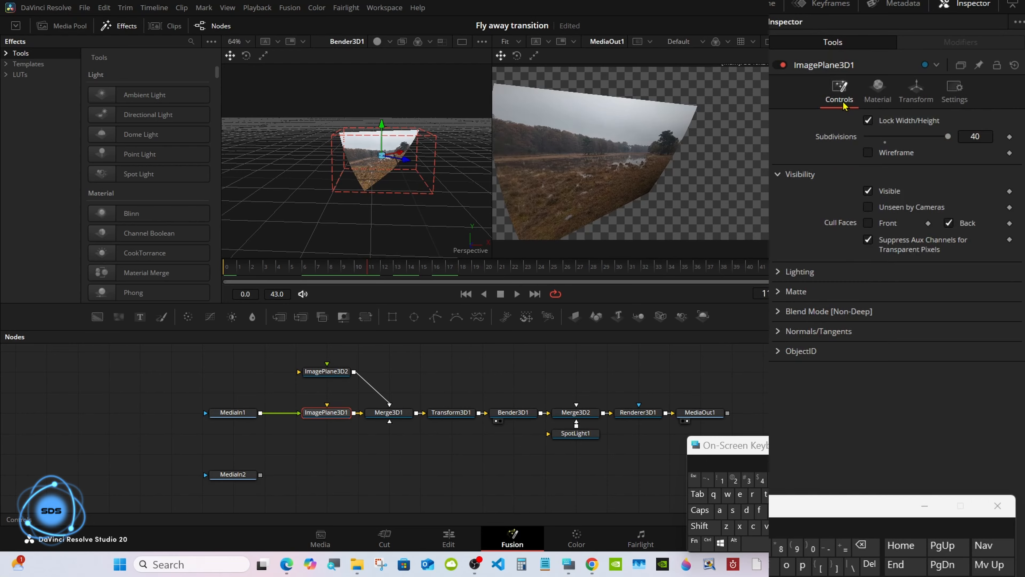
{"action": "left_click", "coordinate": [778, 271]}
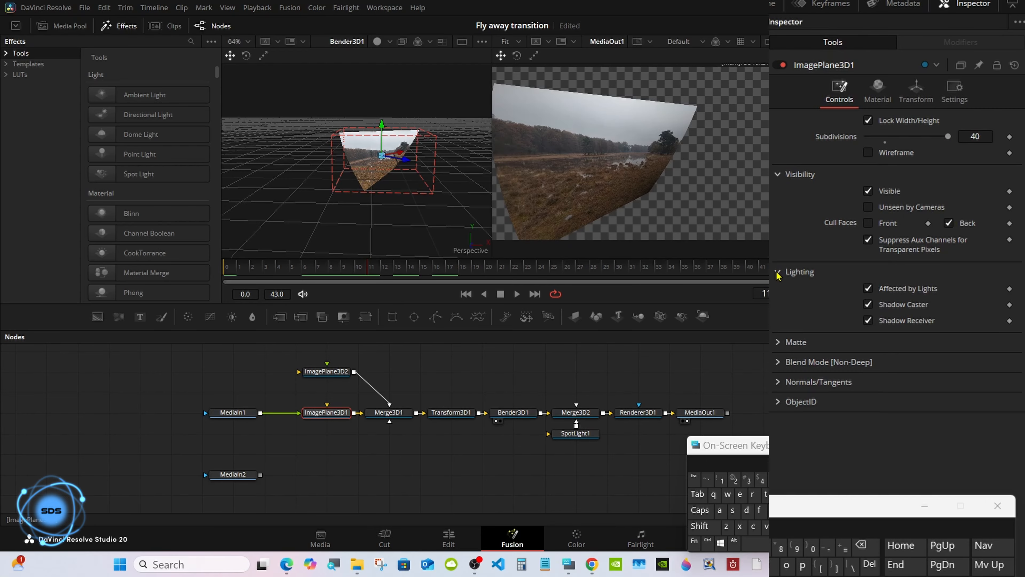
{"action": "left_click", "coordinate": [868, 289]}
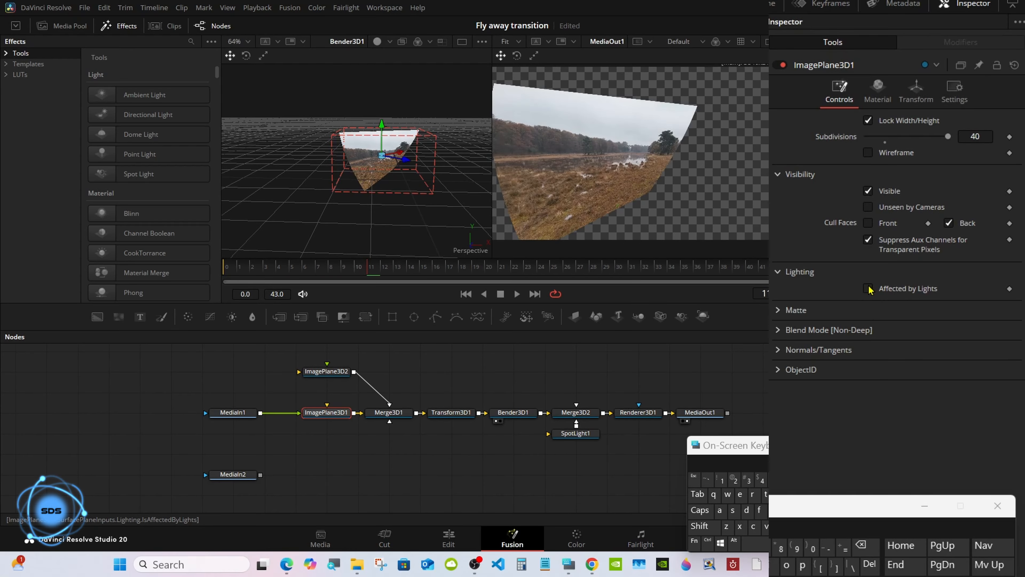
{"action": "left_click", "coordinate": [868, 289]}
{"action": "left_click", "coordinate": [868, 289]}
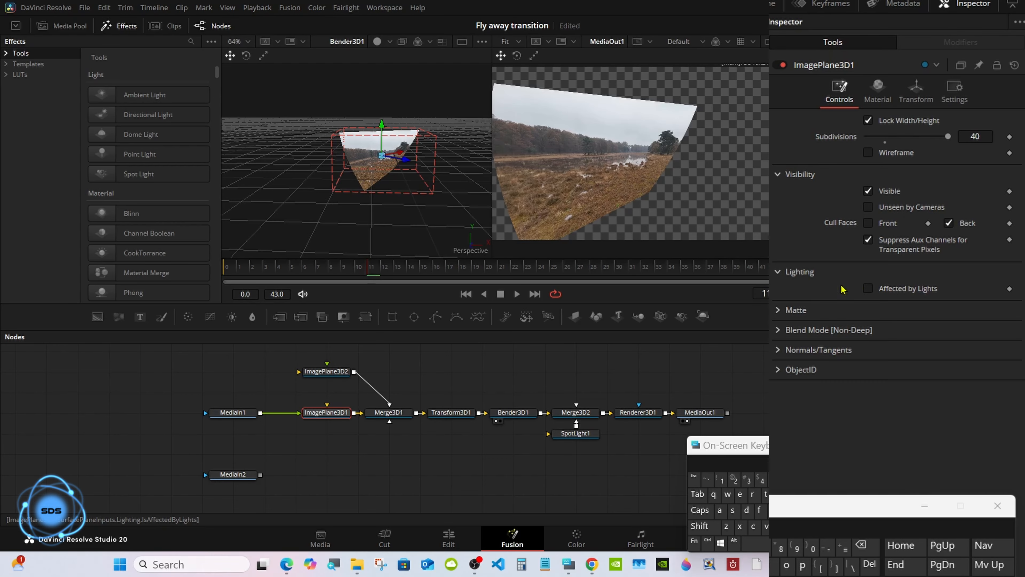
Try turning off Affected by Lights for ImagePlane3D2 at frame 26, restore it, and scrub back to frame 1
{"action": "left_click_drag", "start_coordinate": [332, 268], "coordinate": [571, 265]}
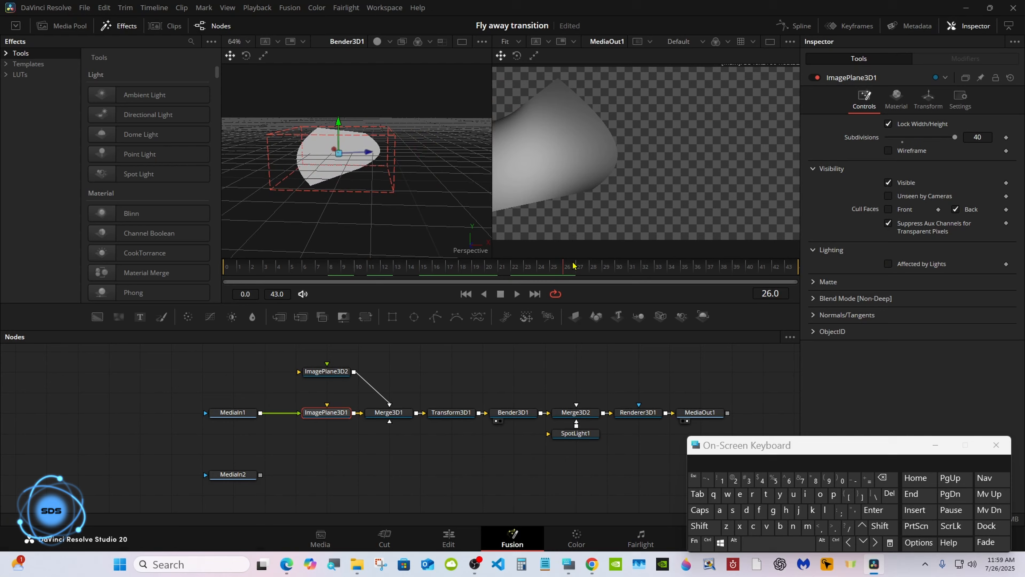
{"action": "left_click", "coordinate": [345, 376]}
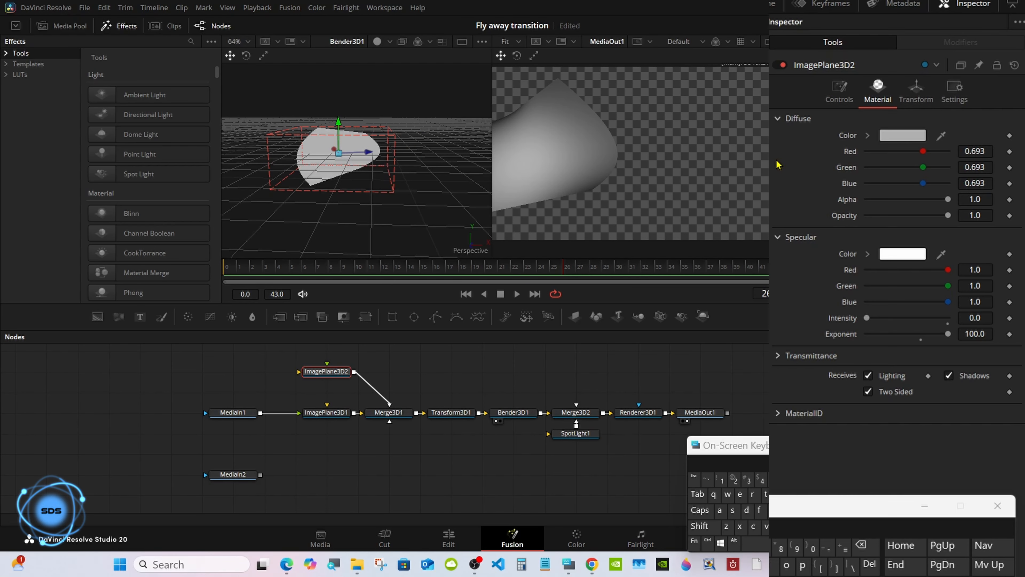
{"action": "left_click", "coordinate": [835, 97]}
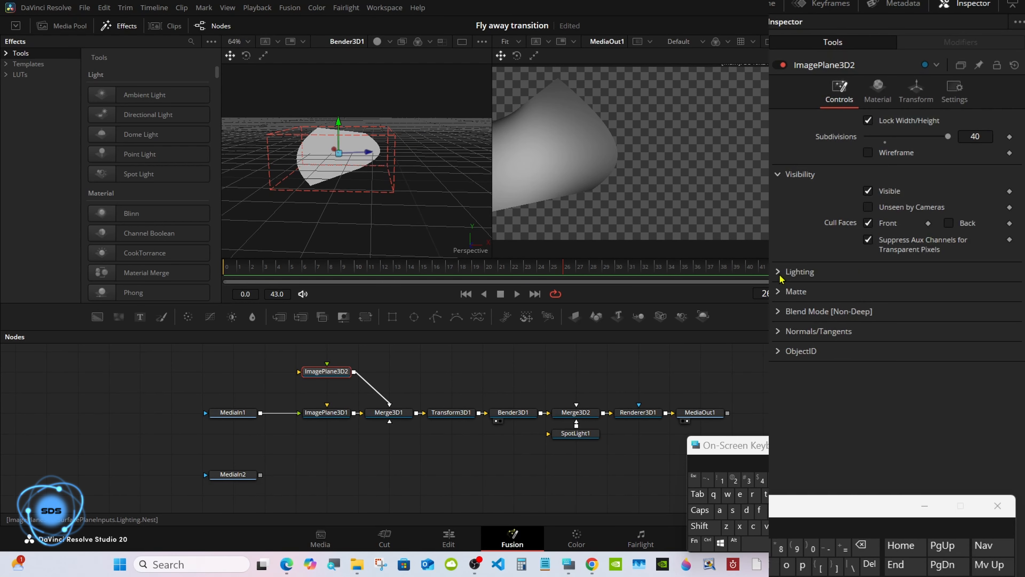
{"action": "left_click", "coordinate": [798, 271]}
{"action": "left_click", "coordinate": [867, 289]}
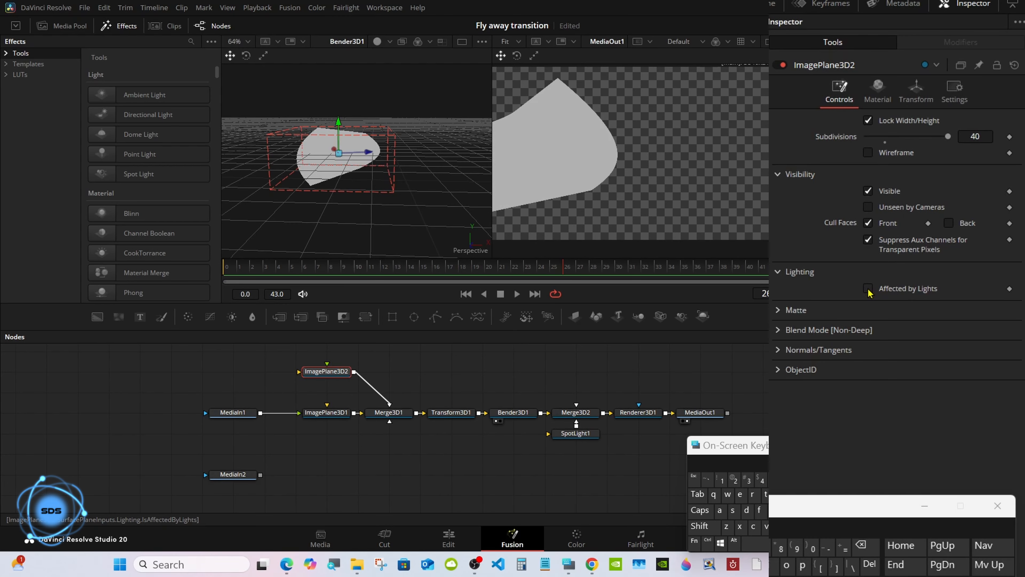
{"action": "left_click", "coordinate": [868, 289]}
{"action": "left_click", "coordinate": [320, 272]}
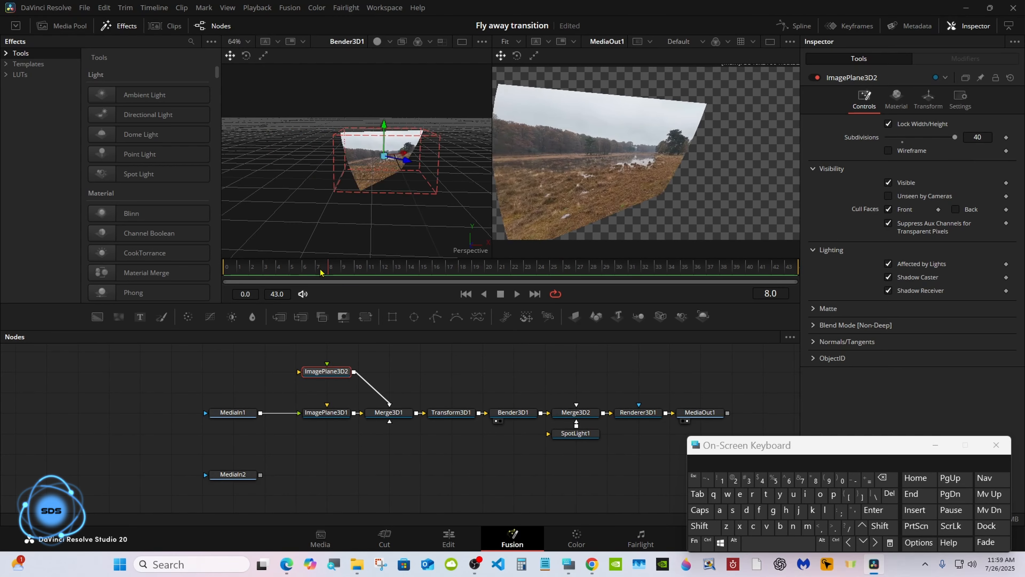
{"action": "left_click_drag", "start_coordinate": [320, 273], "coordinate": [240, 267]}
Enlarge the node area, disconnect MediaOut1 from Renderer3D1 and place it below the main node chain
{"action": "left_click_drag", "start_coordinate": [524, 328], "coordinate": [522, 293]}
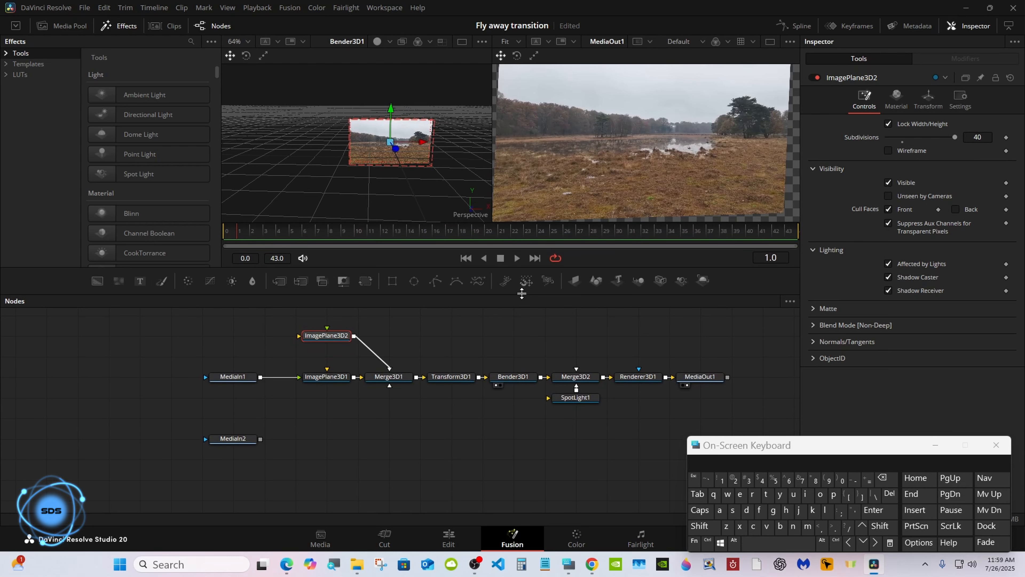
{"action": "left_click_drag", "start_coordinate": [727, 445], "coordinate": [801, 447]}
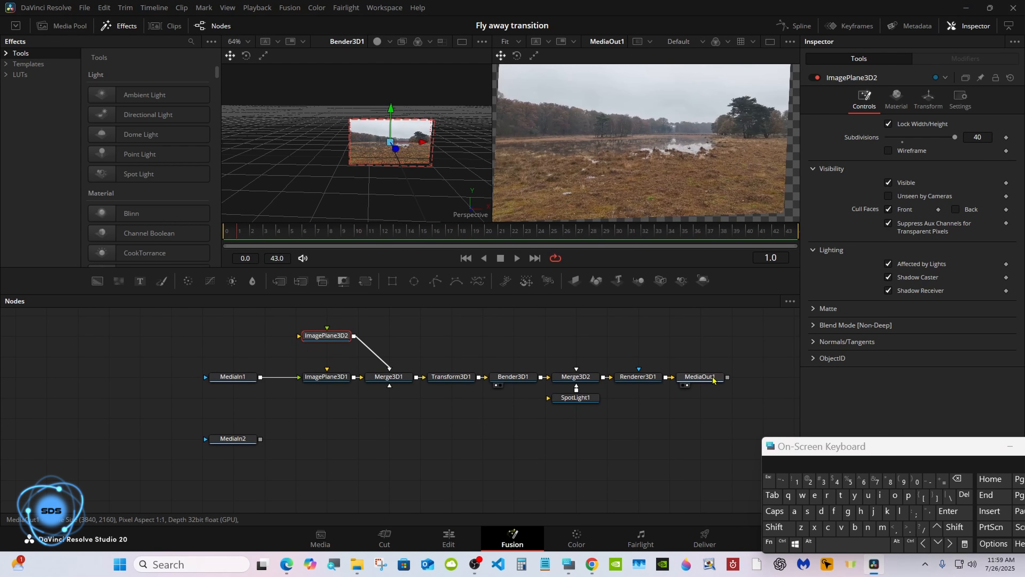
{"action": "left_click_drag", "start_coordinate": [703, 380], "coordinate": [736, 469]}
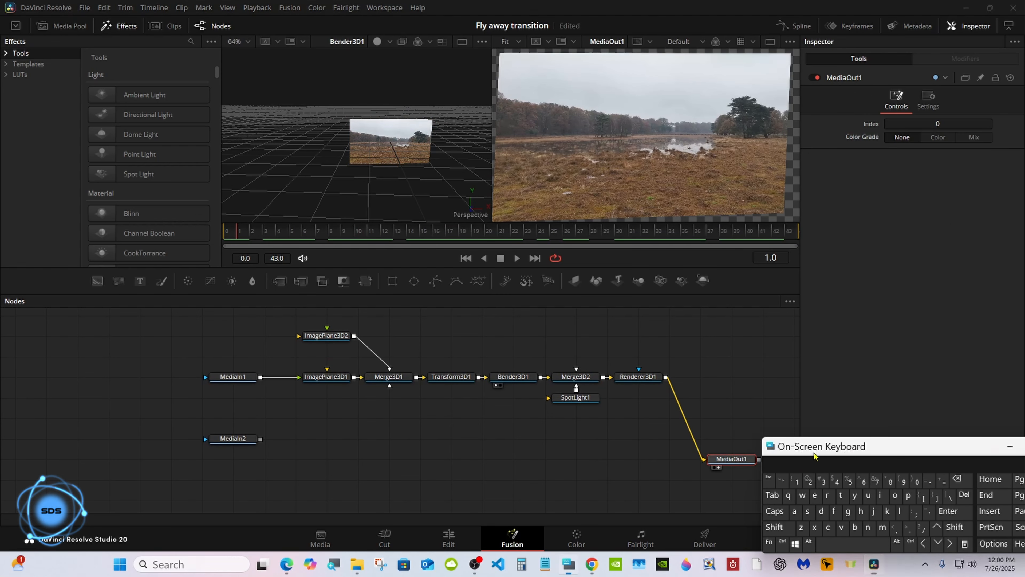
{"action": "left_click_drag", "start_coordinate": [814, 451], "coordinate": [847, 436]}
{"action": "mouse_move", "coordinate": [720, 460]}
{"action": "left_mouse_down"}
{"action": "mouse_move", "coordinate": [752, 459]}
{"action": "mouse_move", "coordinate": [724, 453]}
{"action": "left_mouse_up"}
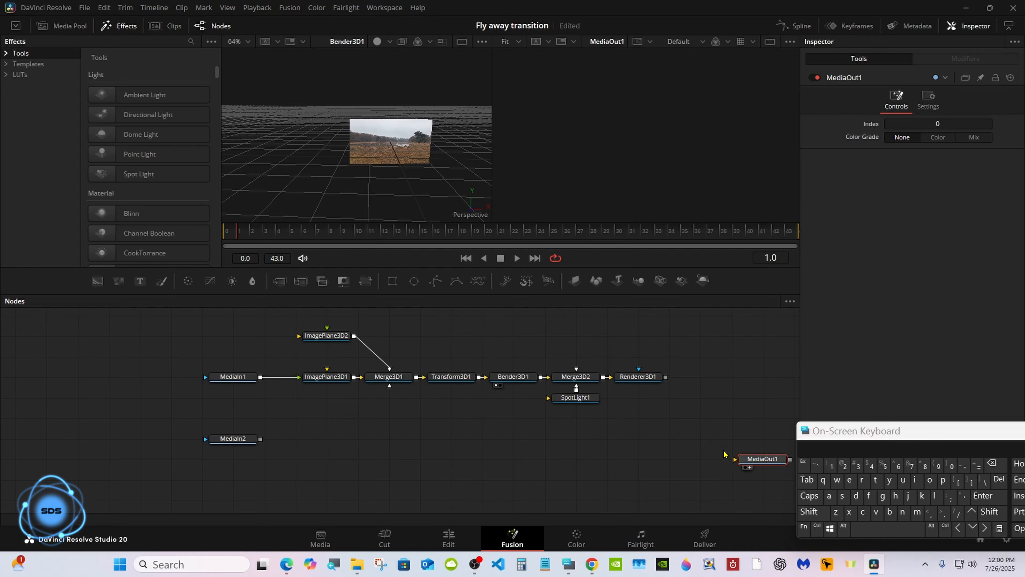
Add a Merge node with MediaIn2 as background and Renderer3D1 as foreground, connect it to MediaOut1, and scrub through the result
{"action": "left_click_drag", "start_coordinate": [279, 281], "coordinate": [646, 459]}
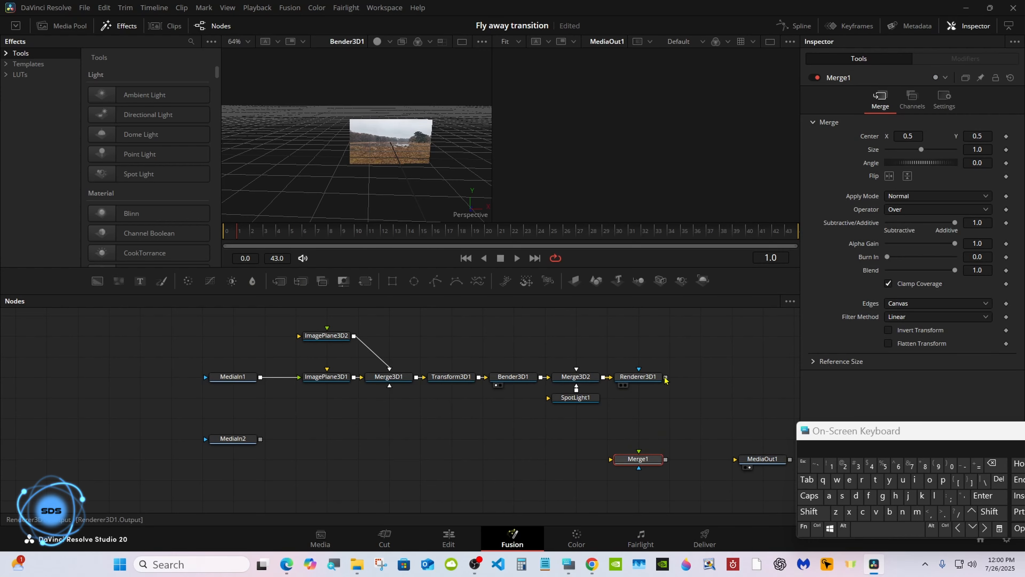
{"action": "left_click_drag", "start_coordinate": [665, 378], "coordinate": [632, 462]}
{"action": "left_click_drag", "start_coordinate": [223, 441], "coordinate": [755, 462]}
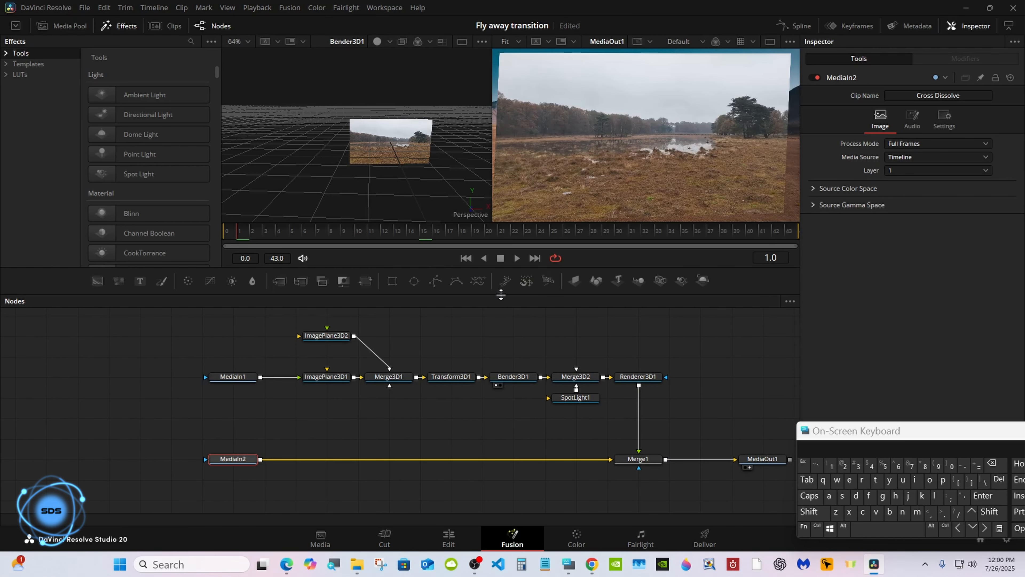
{"action": "left_click_drag", "start_coordinate": [501, 295], "coordinate": [501, 301]}
{"action": "left_click_drag", "start_coordinate": [502, 237], "coordinate": [220, 258]}
Select all nodes from the image planes through Merge1, excluding the media nodes, and start creating a macro from them
{"action": "left_click", "coordinate": [477, 342]}
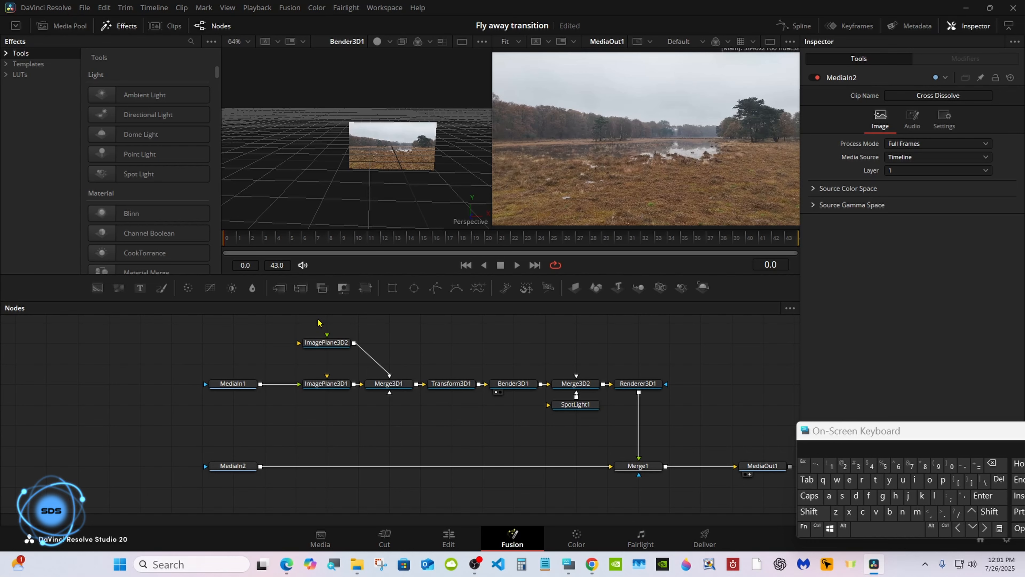
{"action": "left_click_drag", "start_coordinate": [318, 322], "coordinate": [639, 475]}
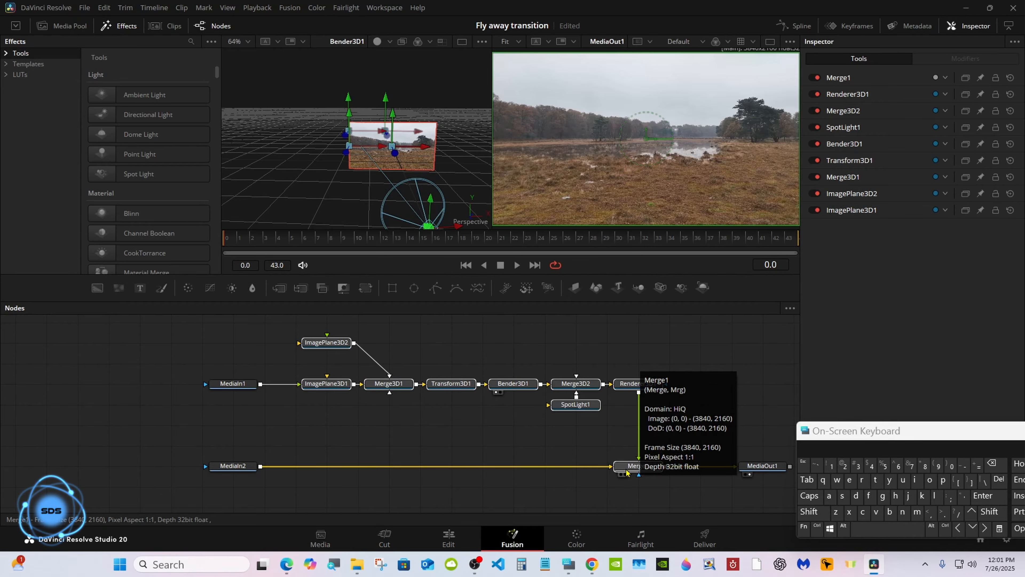
{"action": "right_click", "coordinate": [626, 473]}
{"action": "mouse_move", "coordinate": [660, 283]}
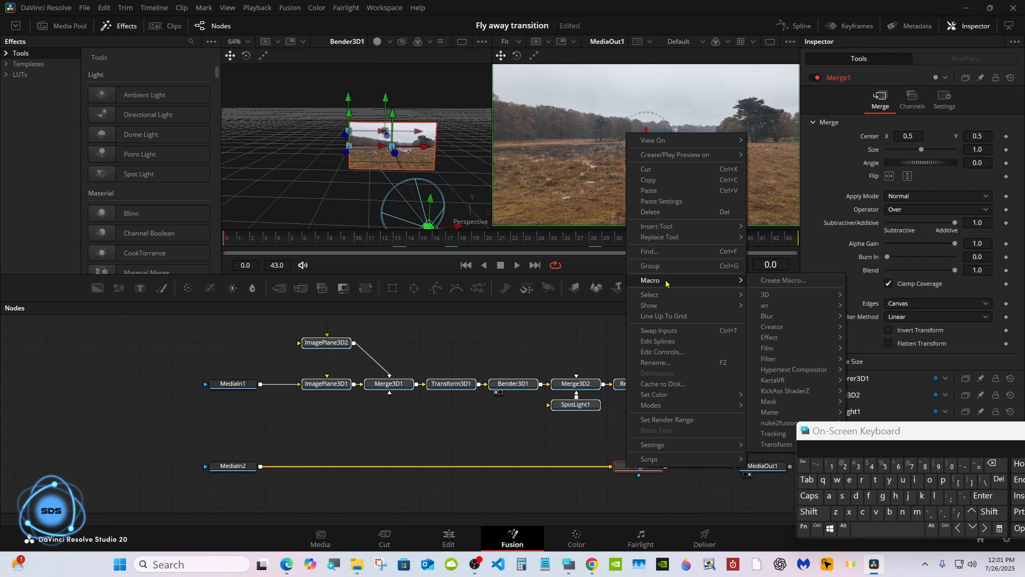
{"action": "left_click", "coordinate": [774, 281]}
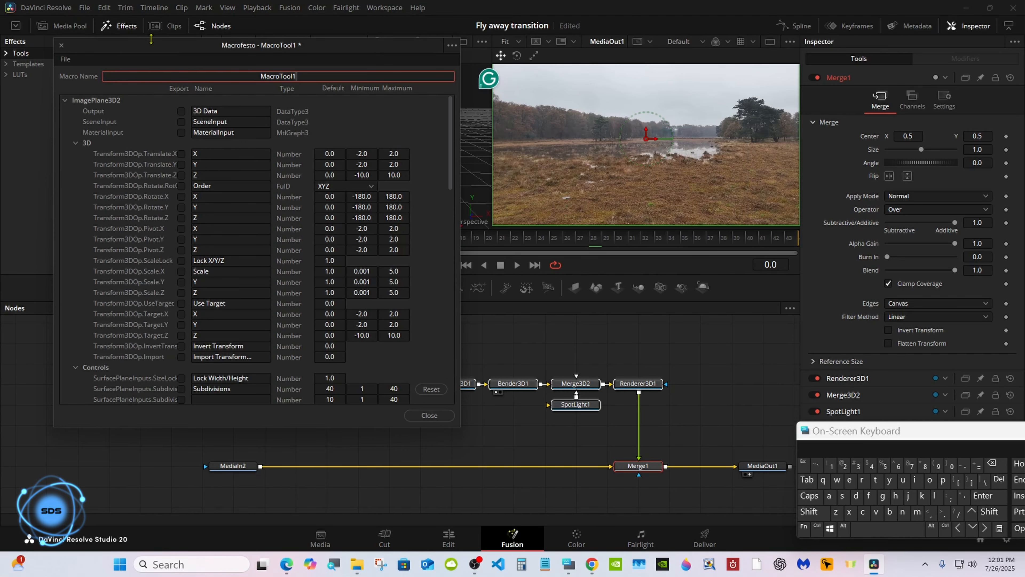
Name the macro Fly tutorial, moving the macro editor and on-screen keyboard so the name stays accessible
{"action": "left_click_drag", "start_coordinate": [142, 47], "coordinate": [475, 117]}
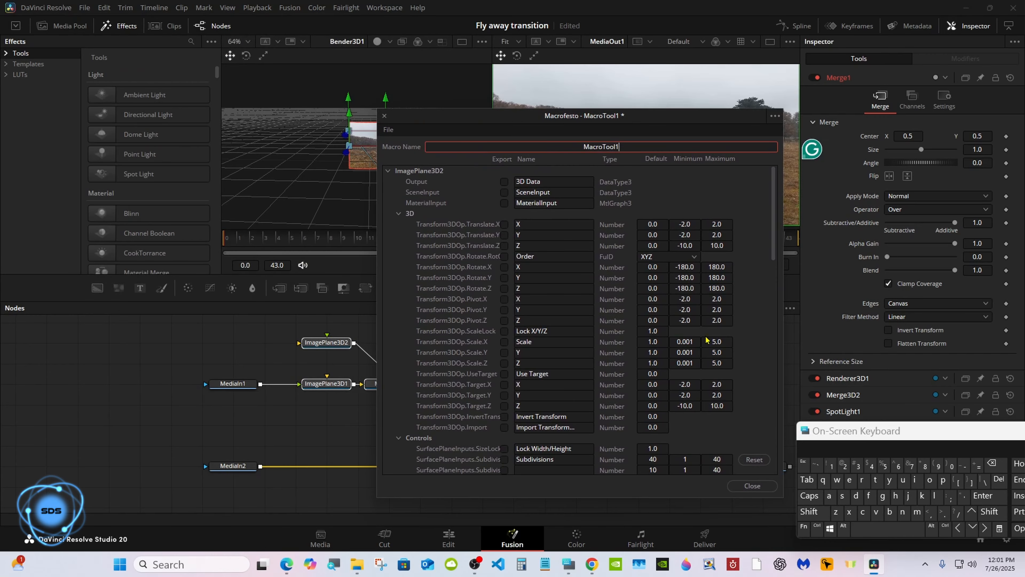
{"action": "left_click_drag", "start_coordinate": [808, 430], "coordinate": [633, 312]}
{"action": "left_click", "coordinate": [818, 344]}
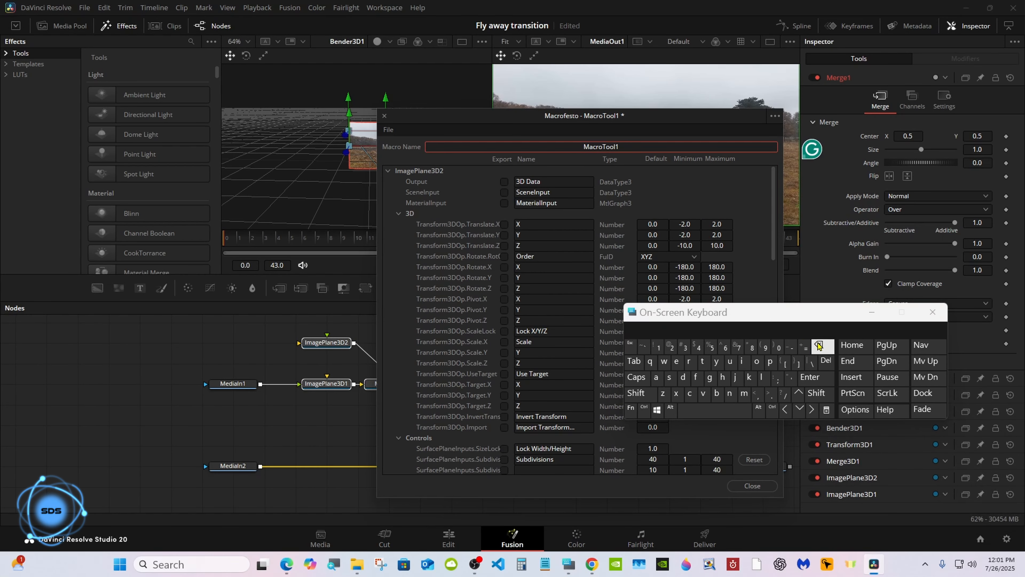
{"action": "left_click", "coordinate": [636, 392]}
{"action": "left_click", "coordinate": [696, 376]}
{"action": "left_click", "coordinate": [761, 378]}
{"action": "left_click", "coordinate": [716, 362]}
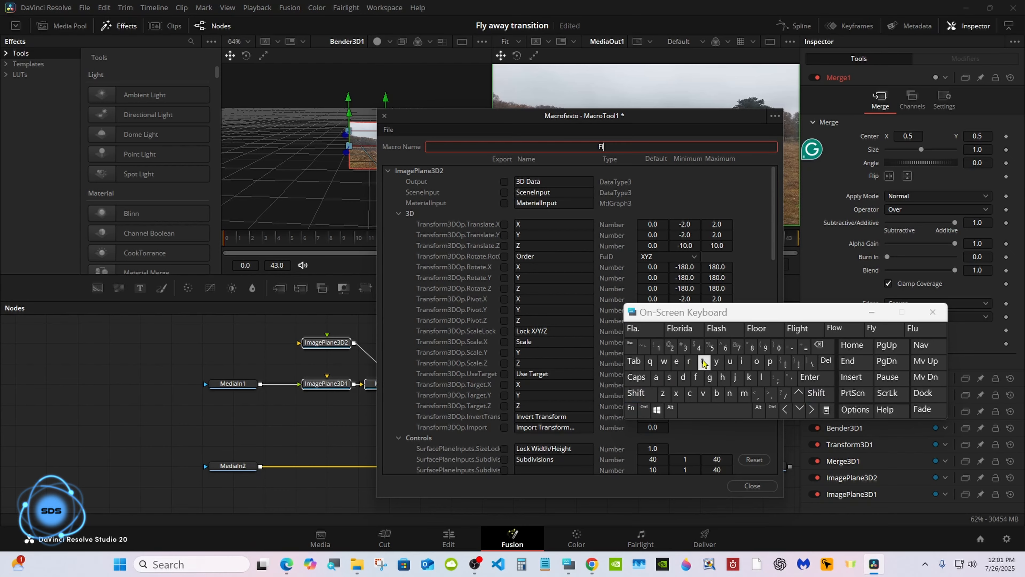
{"action": "left_click", "coordinate": [715, 409]}
{"action": "left_click", "coordinate": [702, 361]}
{"action": "left_click", "coordinate": [730, 361]}
{"action": "left_click", "coordinate": [702, 362]}
{"action": "left_click", "coordinate": [641, 328]}
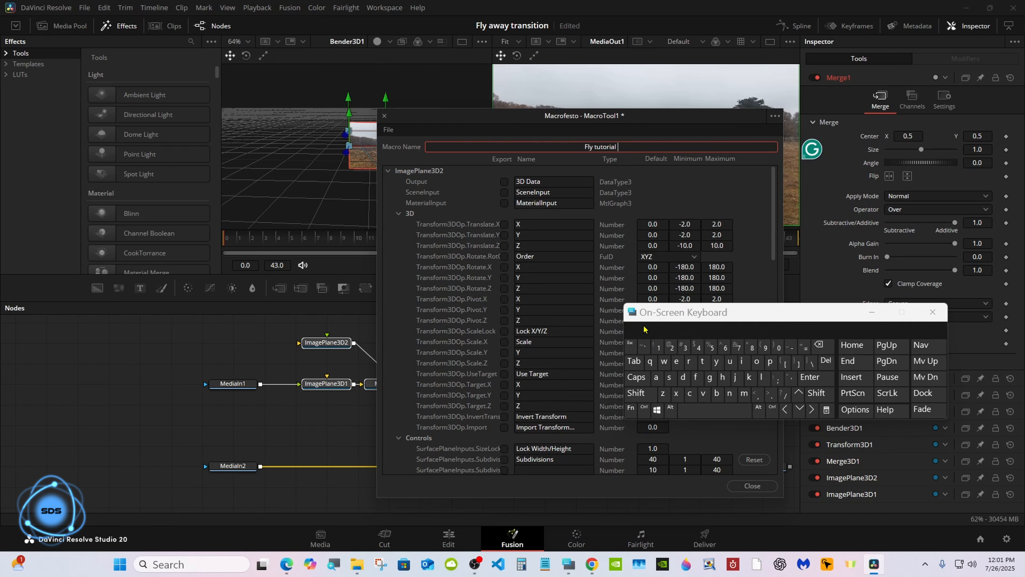
{"action": "left_click_drag", "start_coordinate": [726, 312], "coordinate": [777, 282]}
Export ImagePlane3D2's diffuse Color, Diffuse Green and Diffuse Blue material parameters in the macro, and collapse that node's parameter list
{"action": "left_click", "coordinate": [399, 214]}
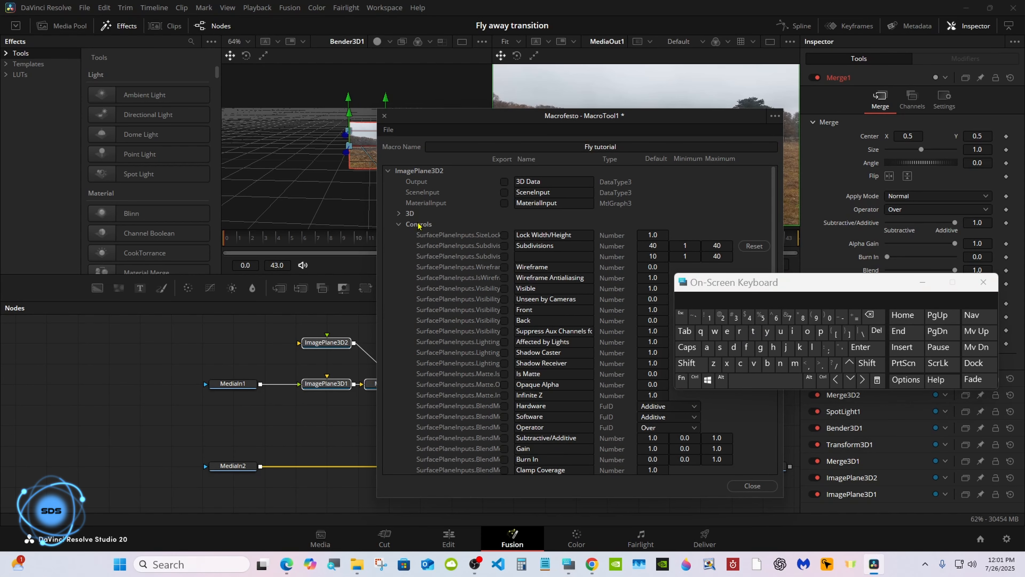
{"action": "left_click", "coordinate": [401, 224]}
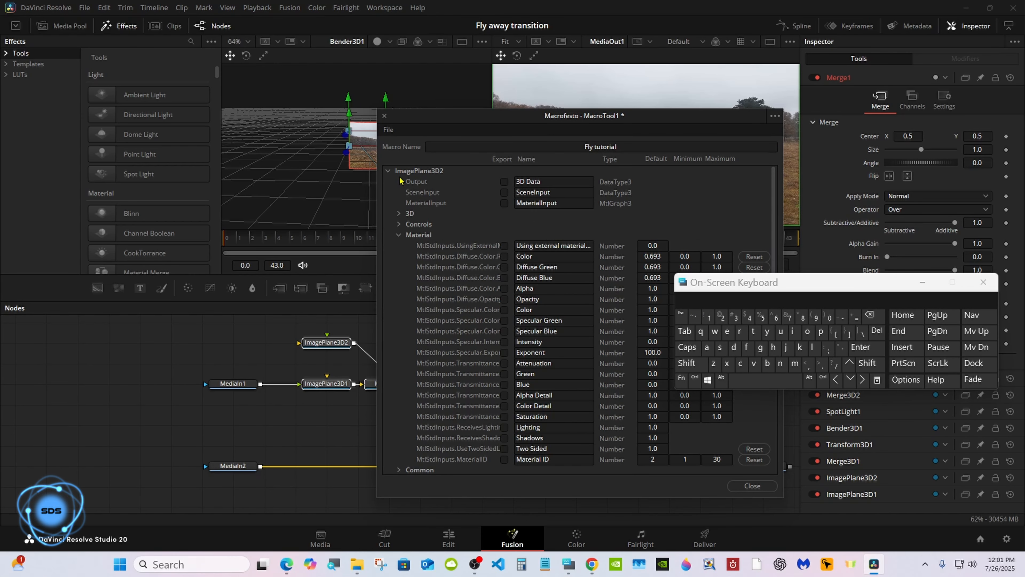
{"action": "left_click", "coordinate": [504, 257]}
{"action": "left_click", "coordinate": [505, 267]}
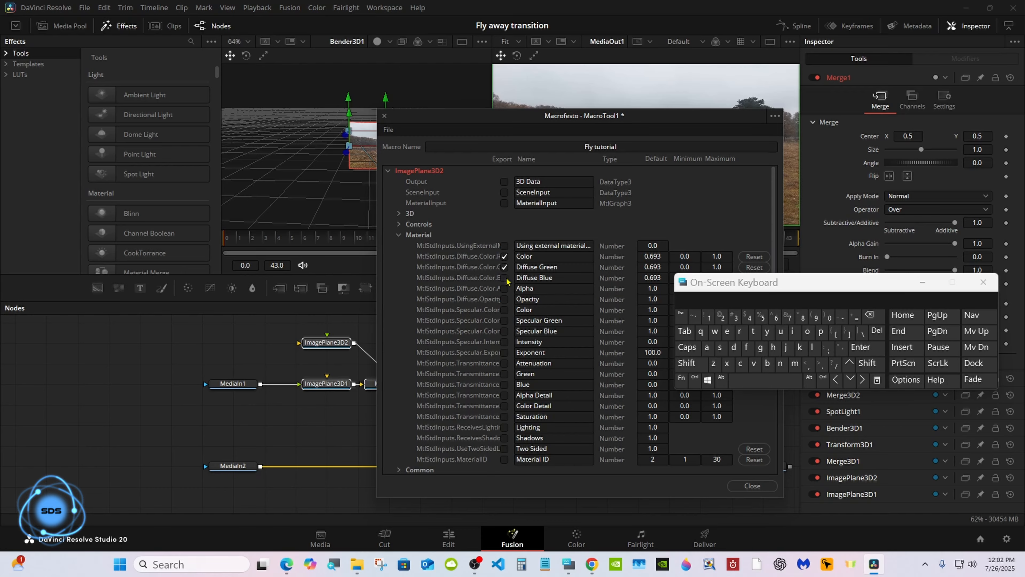
{"action": "left_click", "coordinate": [388, 171]}
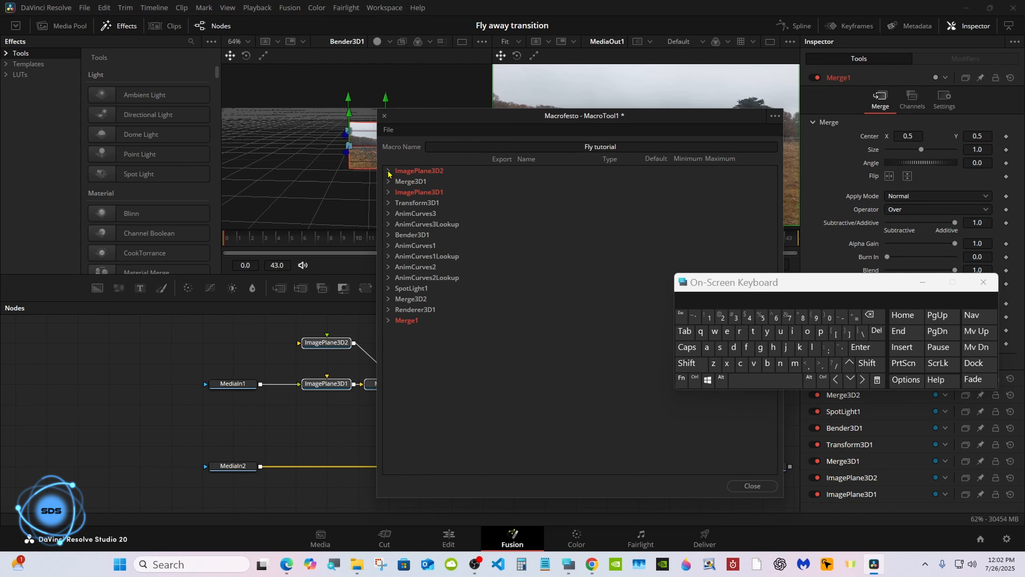
Save the macro as Fly tutorial.setting in Templates > Edit > Transitions > Fly away Transition, close the macro editor and preview frame 24
{"action": "left_click", "coordinate": [389, 130]}
{"action": "left_click", "coordinate": [420, 182]}
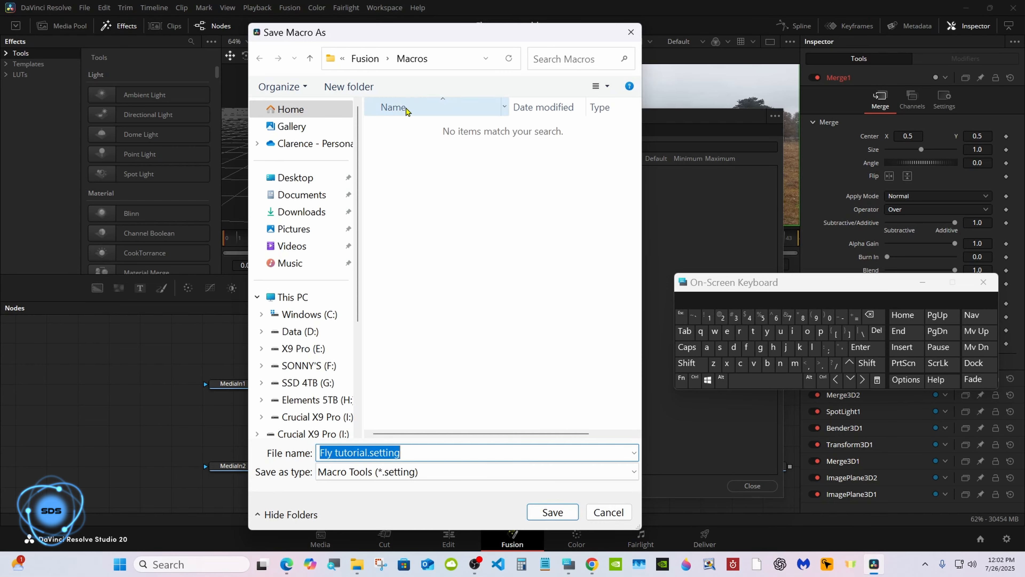
{"action": "left_click", "coordinate": [365, 58]}
{"action": "scroll", "coordinate": [633, 150], "scroll_direction": "down", "scroll_amount": 1}
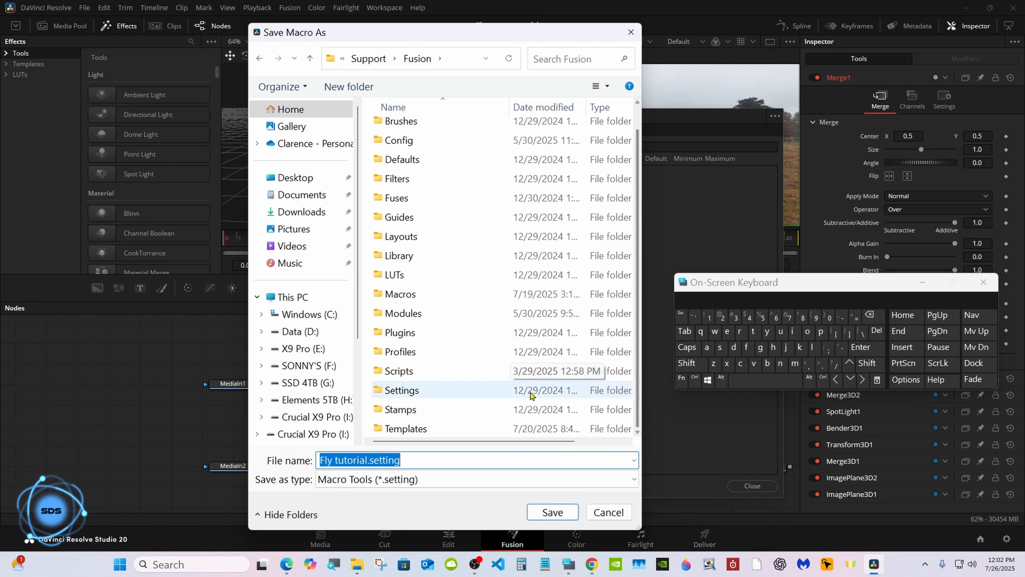
{"action": "double_click", "coordinate": [473, 429]}
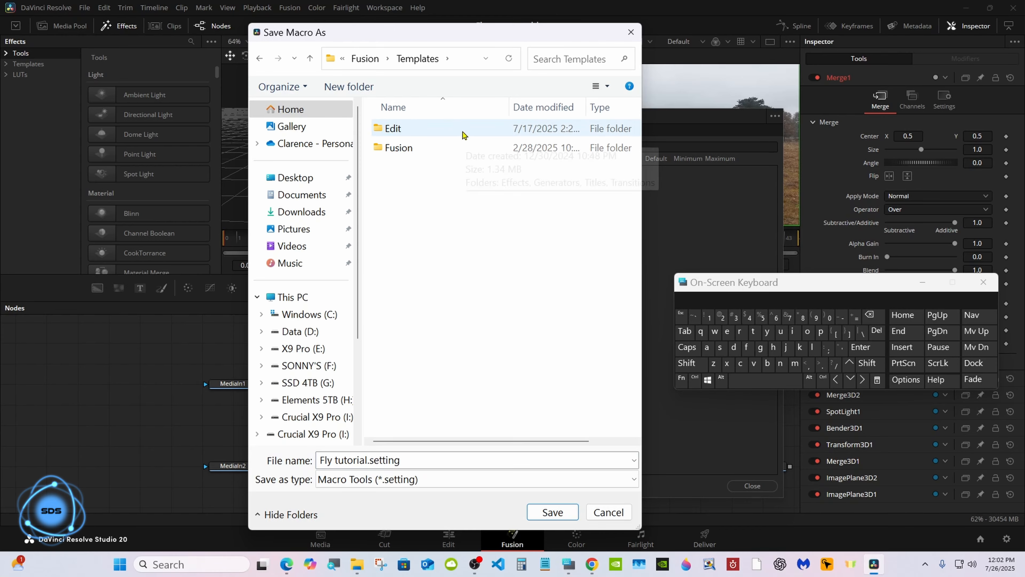
{"action": "double_click", "coordinate": [464, 131]}
{"action": "double_click", "coordinate": [464, 185]}
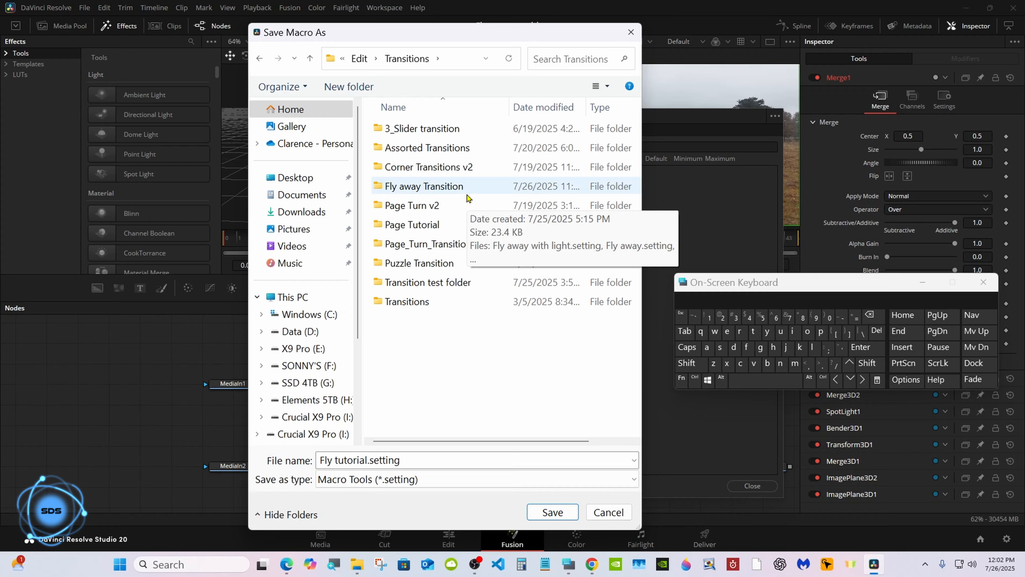
{"action": "double_click", "coordinate": [464, 186]}
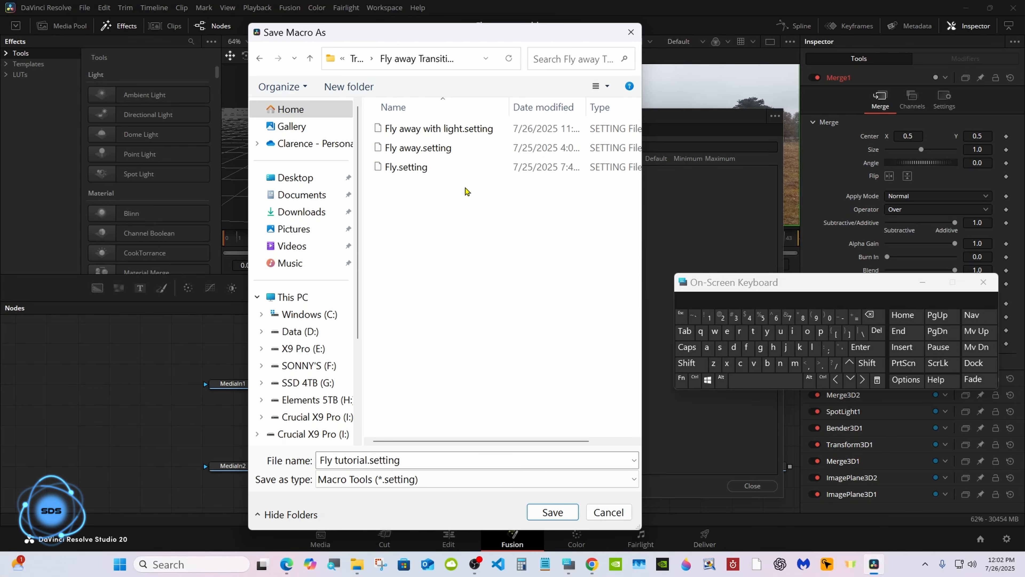
{"action": "left_click", "coordinate": [550, 510]}
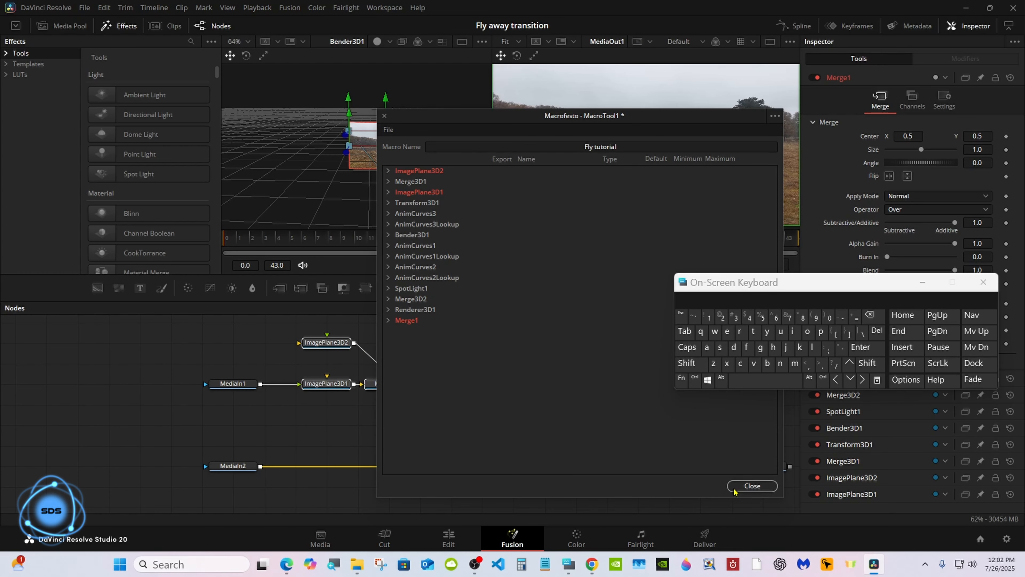
{"action": "left_click", "coordinate": [742, 486]}
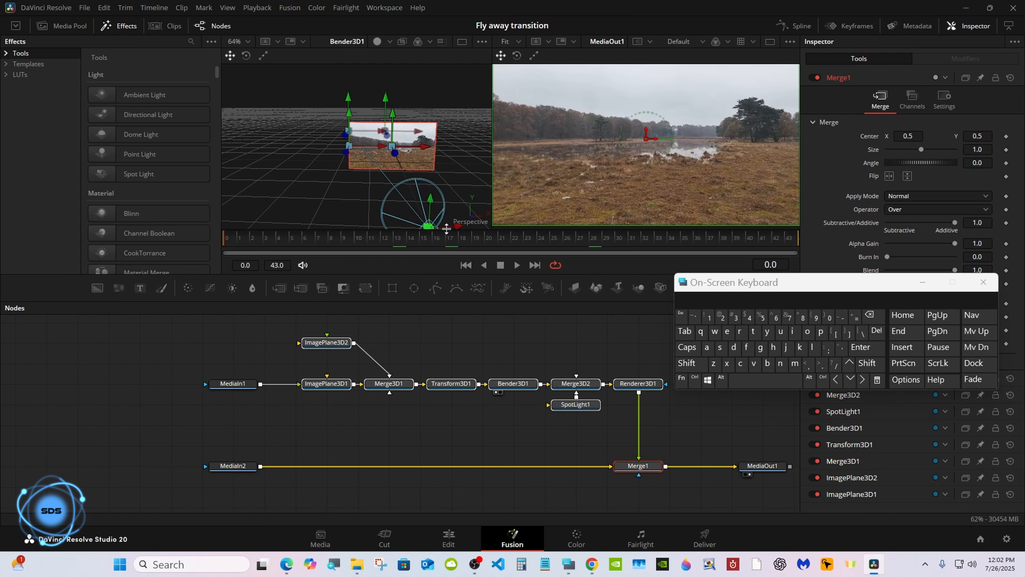
{"action": "left_click", "coordinate": [447, 331]}
{"action": "left_click", "coordinate": [536, 238]}
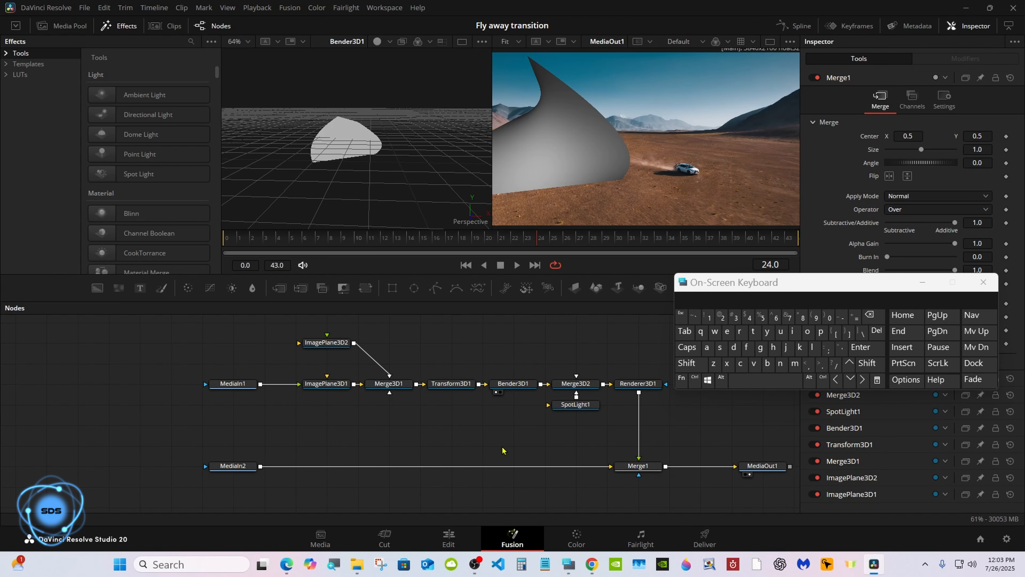
On the Edit page, trim the start of 03.mp4 and the end of 02.mp4, and move 03.mp4 directly against 02.mp4
{"action": "left_click", "coordinate": [448, 537]}
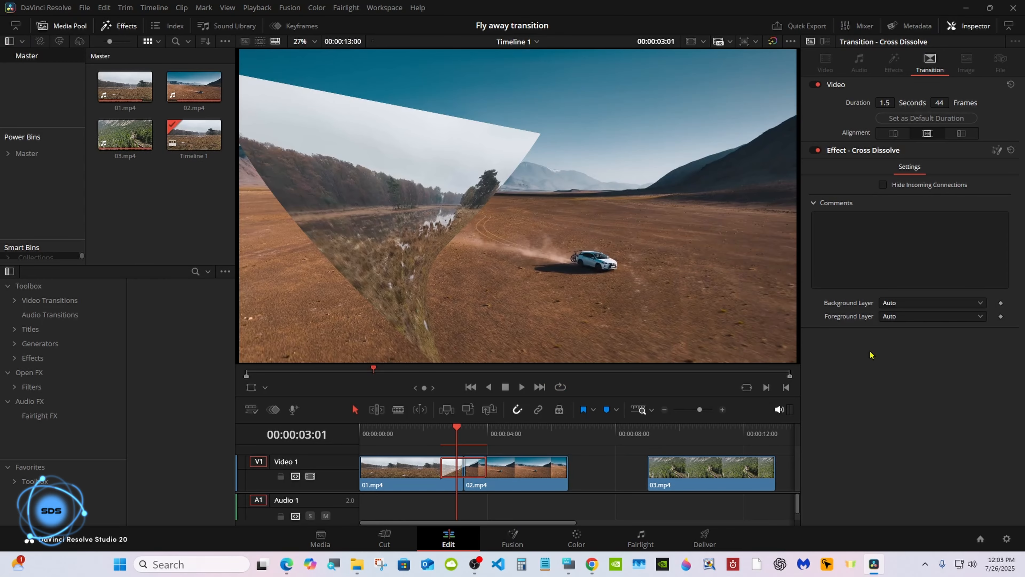
{"action": "left_click_drag", "start_coordinate": [650, 476], "coordinate": [672, 473]}
{"action": "left_click_drag", "start_coordinate": [567, 473], "coordinate": [543, 471]}
{"action": "left_click_drag", "start_coordinate": [700, 473], "coordinate": [574, 473]}
Apply the Fly tutorial transition from the Fly away Transition group between 02.mp4 and 03.mp4, and scrub to 00:00:05:17
{"action": "left_click", "coordinate": [49, 300]}
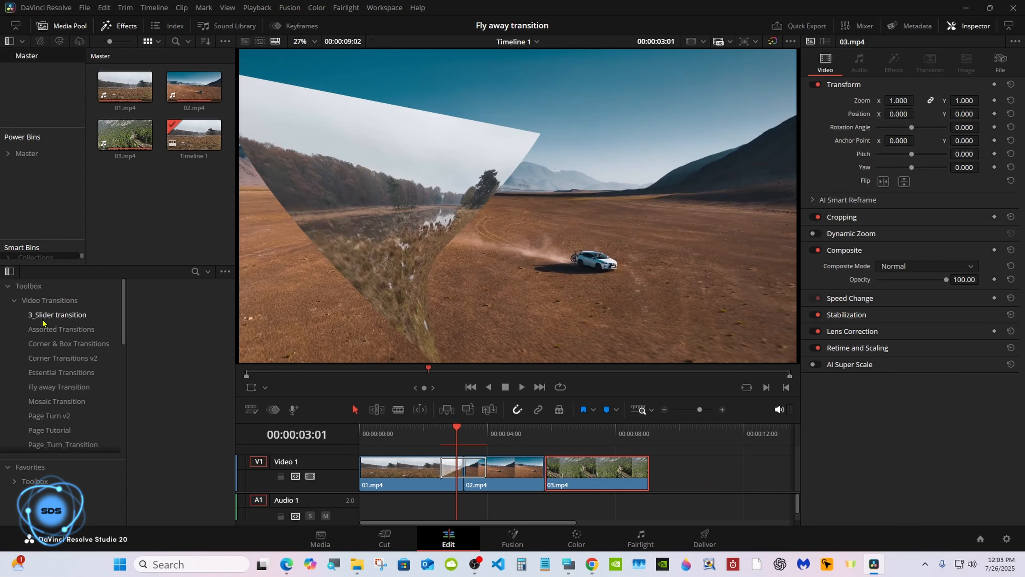
{"action": "left_click", "coordinate": [60, 387]}
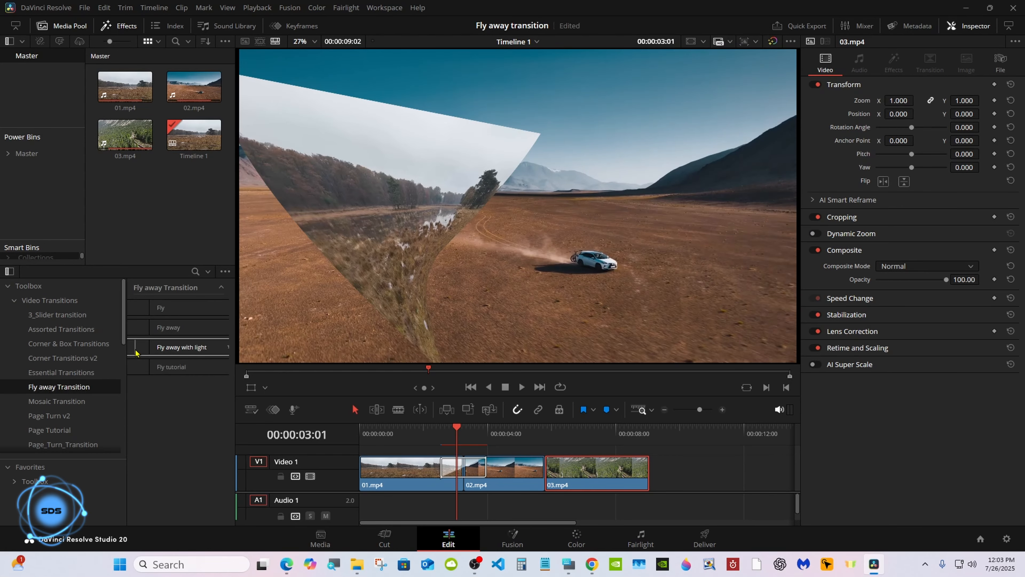
{"action": "left_click_drag", "start_coordinate": [171, 366], "coordinate": [549, 470]}
{"action": "left_click_drag", "start_coordinate": [521, 428], "coordinate": [538, 431]}
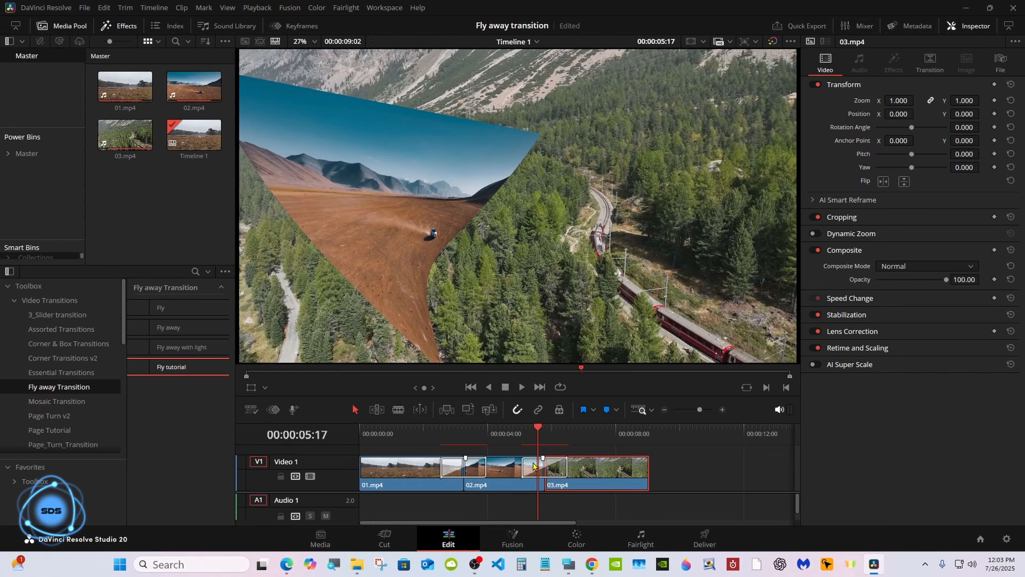
Delete the Fly tutorial transition between 02.mp4 and 03.mp4, reapply it at the 00:00:05:24 cut, and scrub through it
{"action": "left_click", "coordinate": [533, 466]}
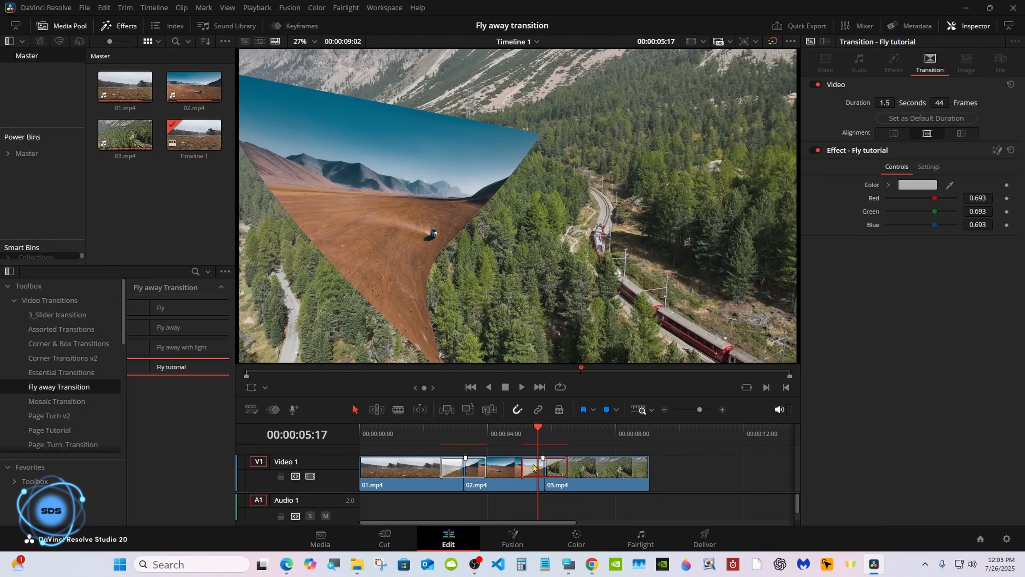
{"action": "right_click", "coordinate": [533, 465]}
{"action": "left_click", "coordinate": [548, 419]}
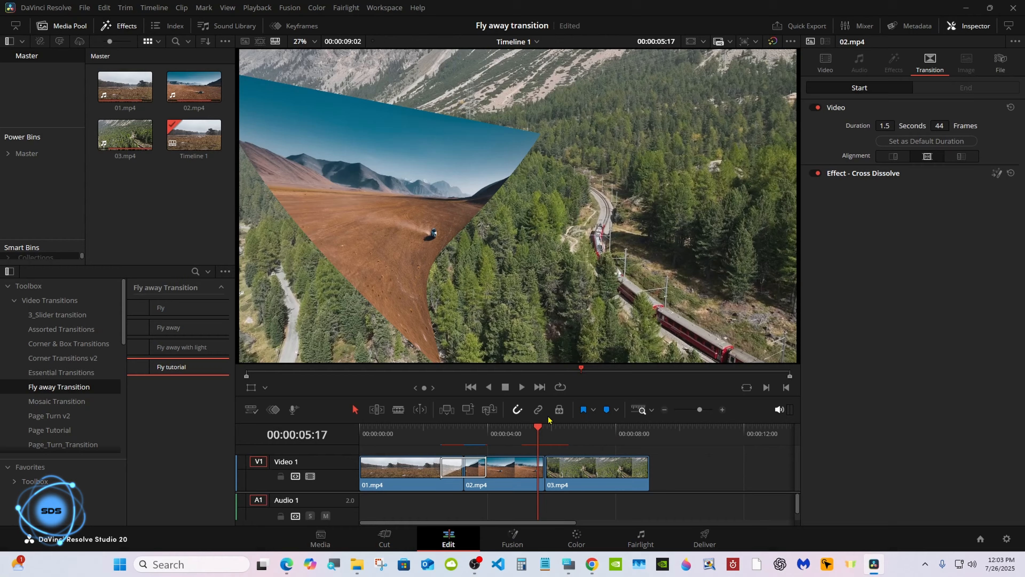
{"action": "left_click", "coordinate": [545, 438]}
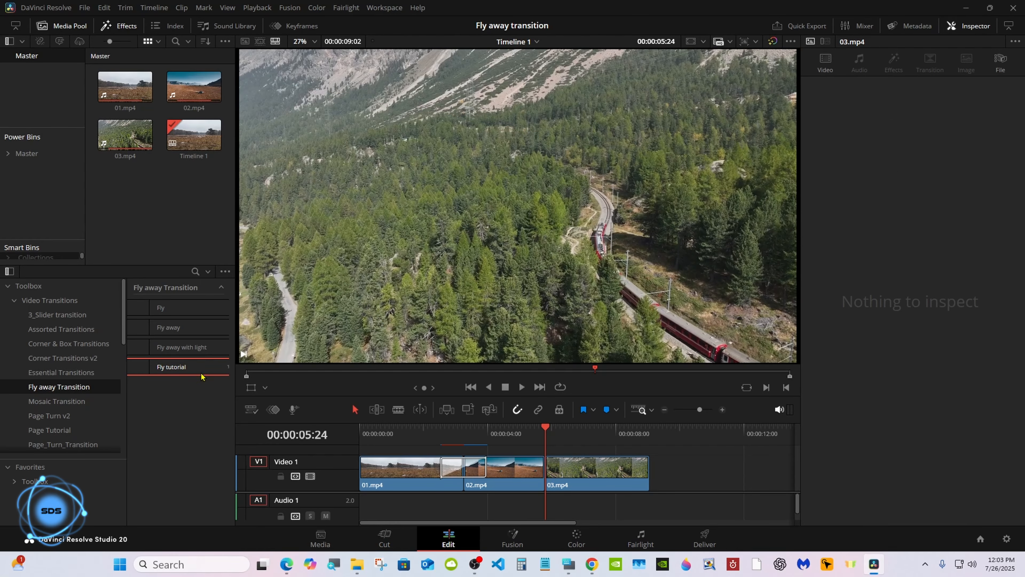
{"action": "double_click", "coordinate": [174, 368]}
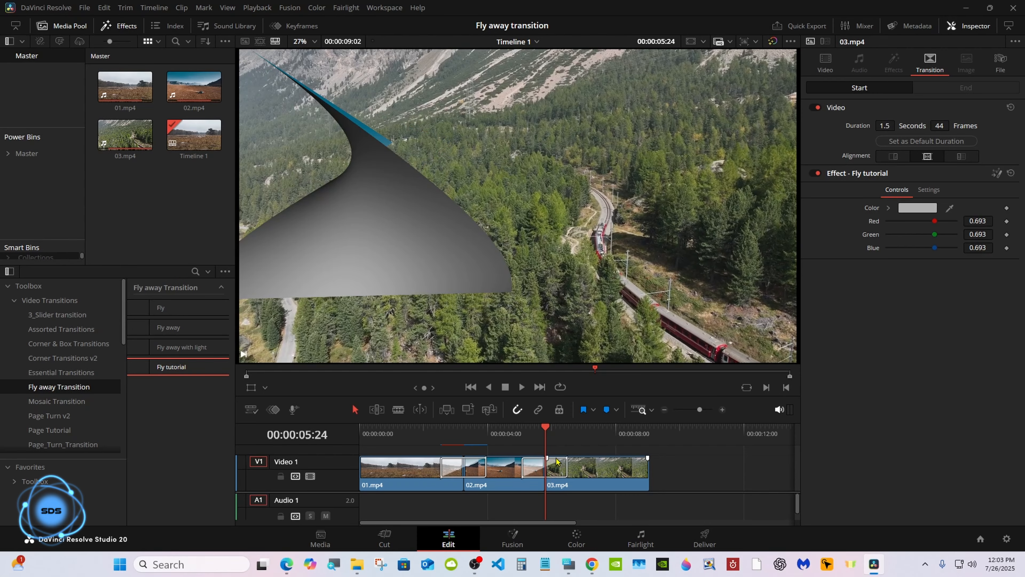
{"action": "left_click_drag", "start_coordinate": [528, 436], "coordinate": [546, 431]}
Set the second transition's color to blue (red 0.016, green 0.220672, blue 1.0) and play it from 00:00:05:02
{"action": "left_click", "coordinate": [534, 462]}
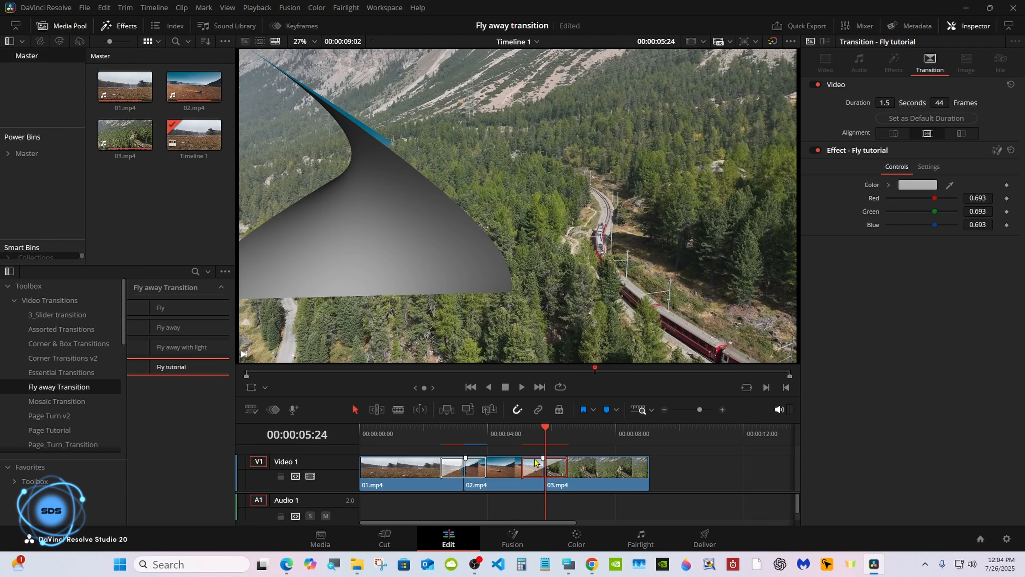
{"action": "left_click", "coordinate": [903, 188]}
{"action": "left_click", "coordinate": [980, 195]}
{"action": "left_click_drag", "start_coordinate": [990, 195], "coordinate": [991, 236]}
{"action": "left_click", "coordinate": [523, 428]}
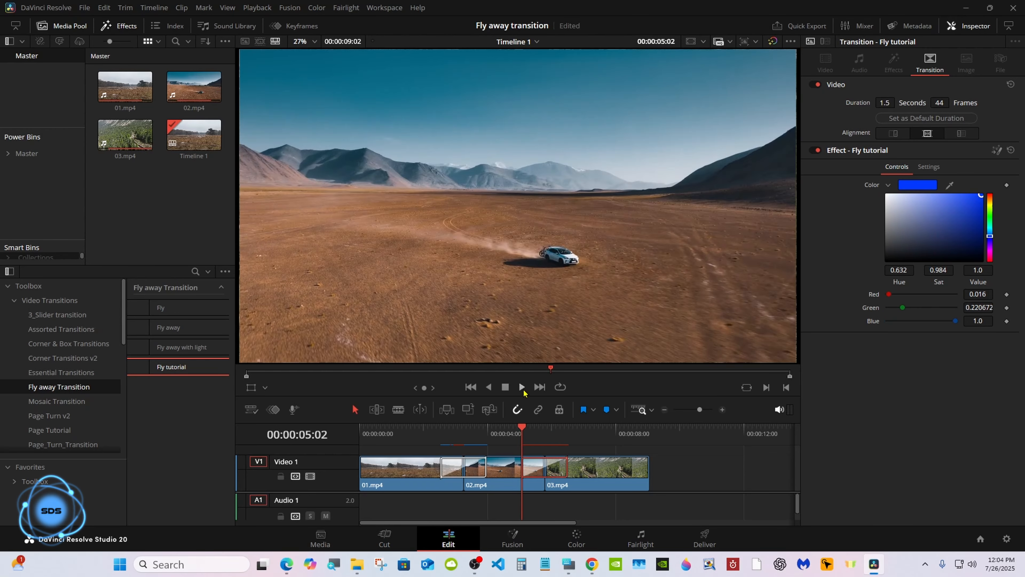
{"action": "left_click", "coordinate": [521, 386]}
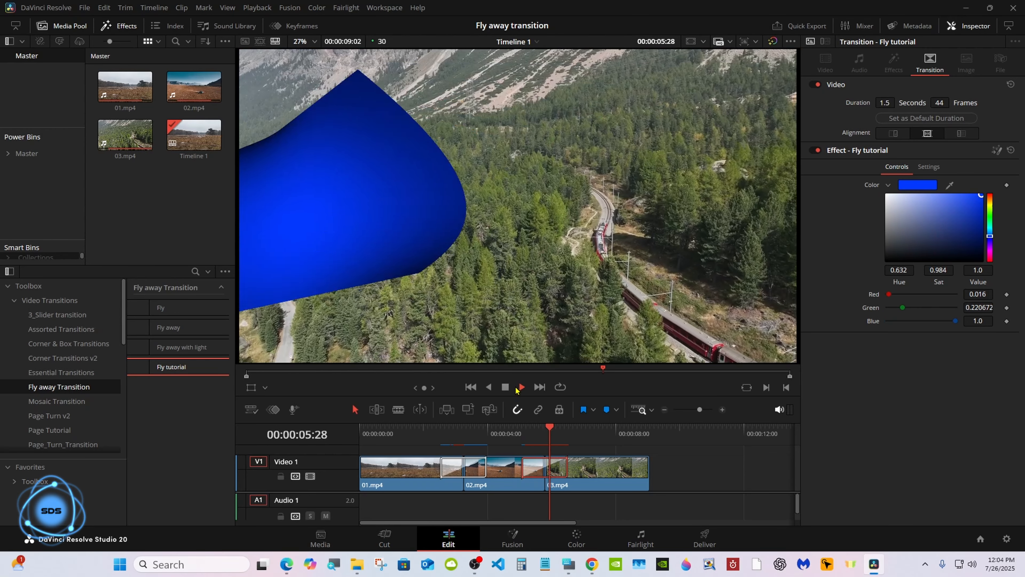